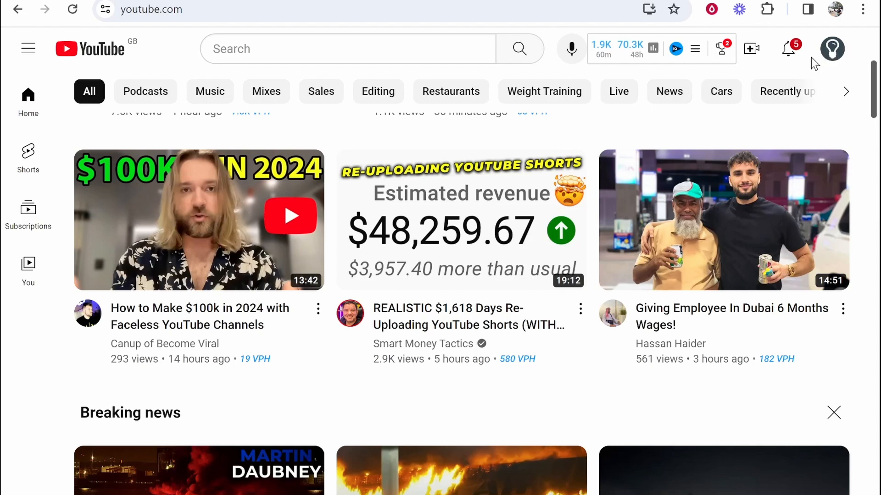
Start a new video upload with the file "how to change iphone hotspot name" from the Dec 19 folder.
click(833, 58)
click(192, 66)
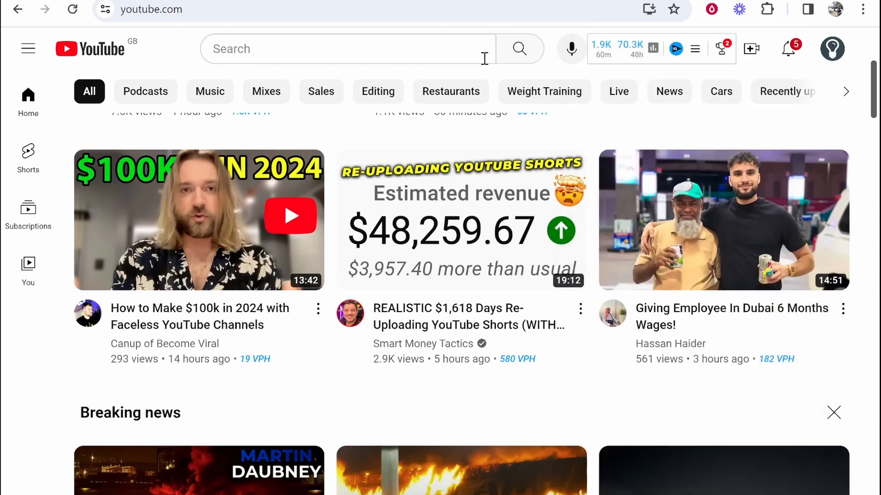
click(751, 55)
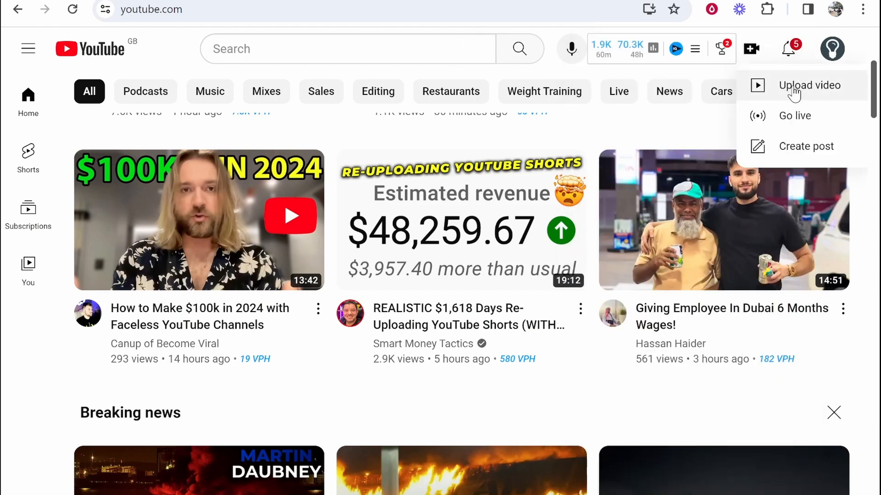
click(831, 88)
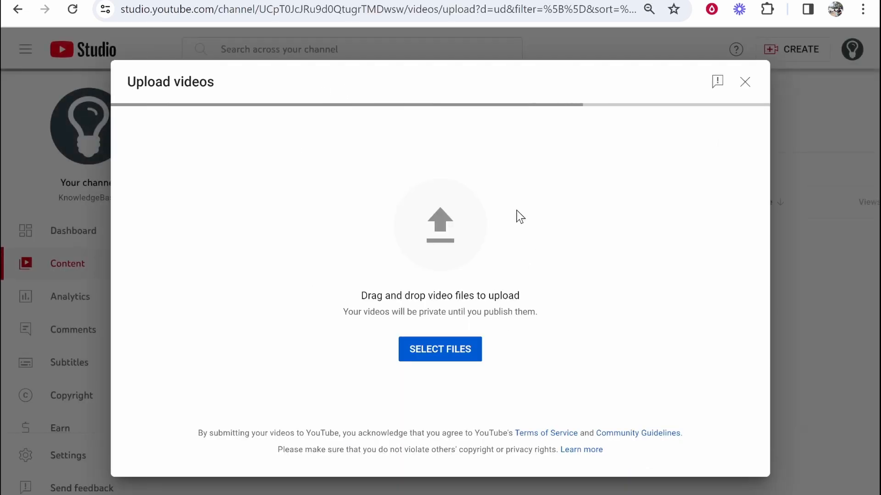
click(472, 346)
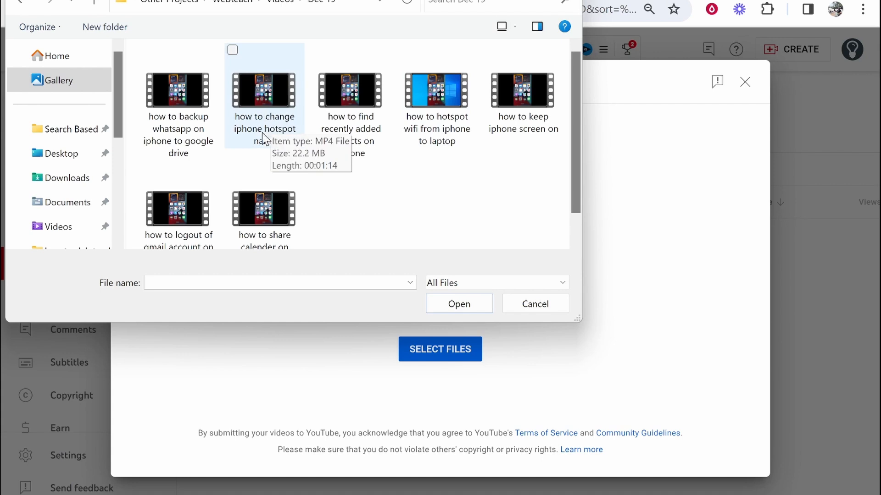
click(261, 130)
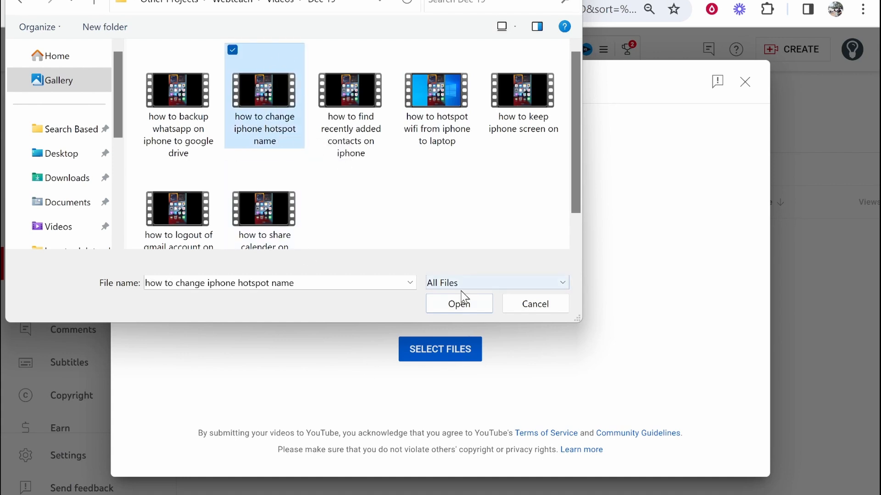
click(463, 303)
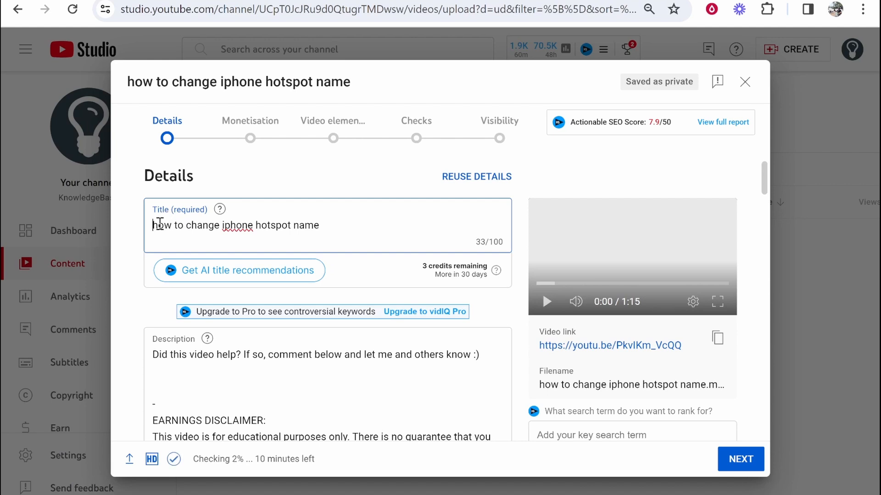
Replace the video title with "How To Change iPhone Hotspot Name - Quick Guide".
drag(159, 226, 354, 240)
click(342, 233)
drag(224, 225, 334, 227)
click(336, 227)
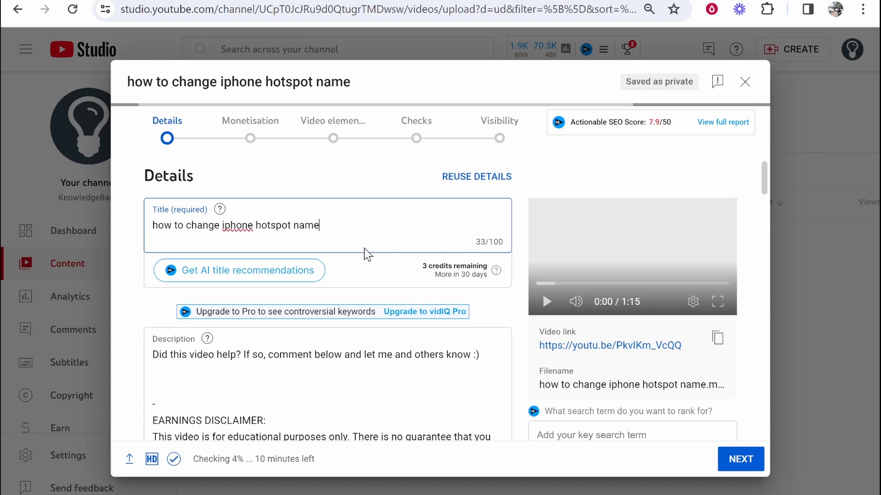
drag(373, 230, 155, 210)
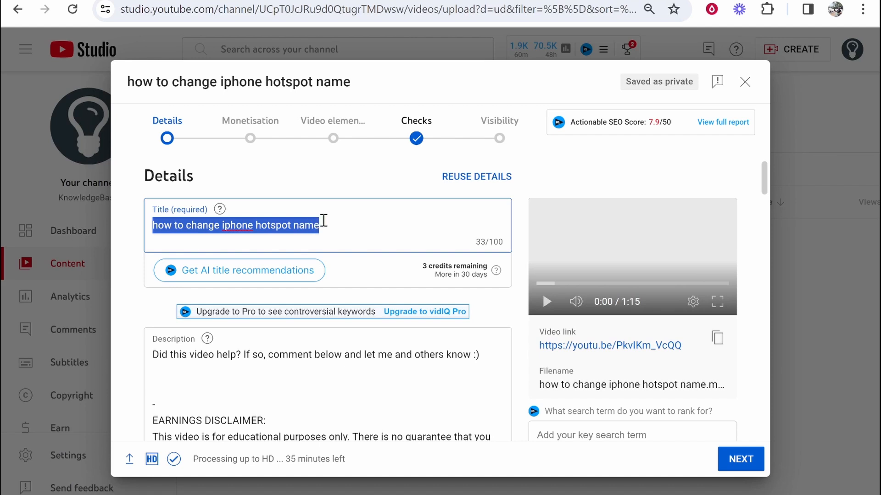
text(How To Ch)
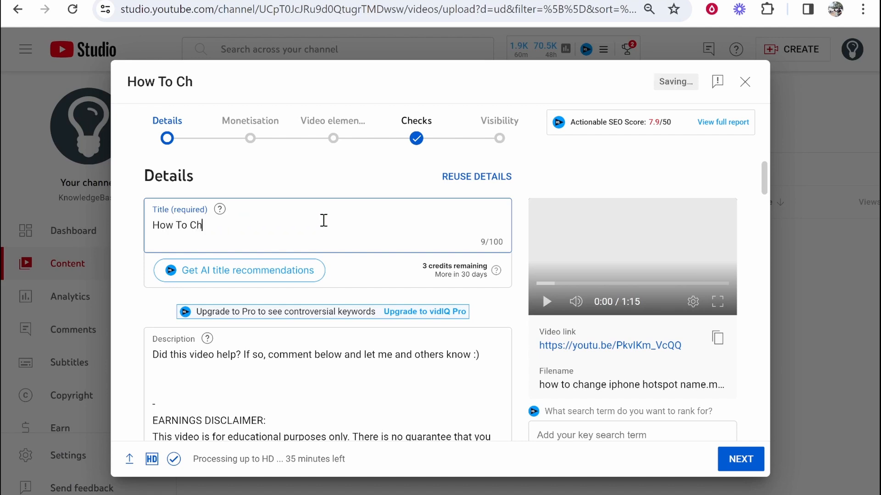
text(ange iPhone Hot)
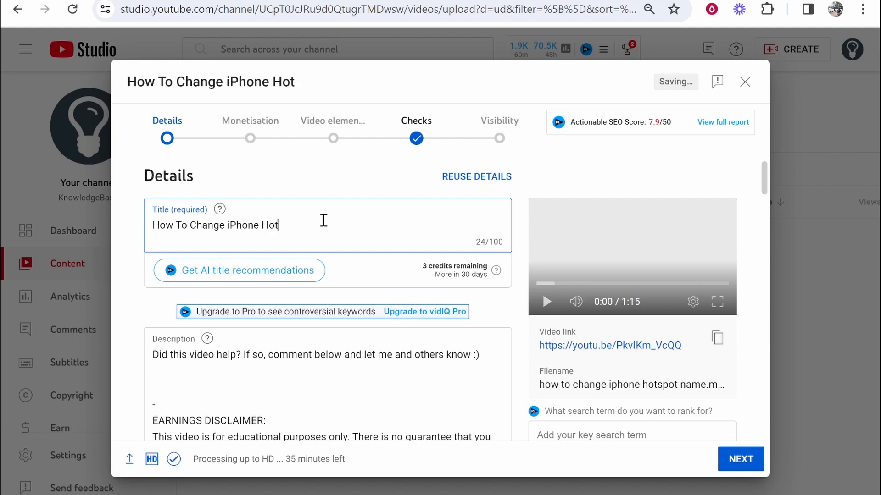
text(spot Name)
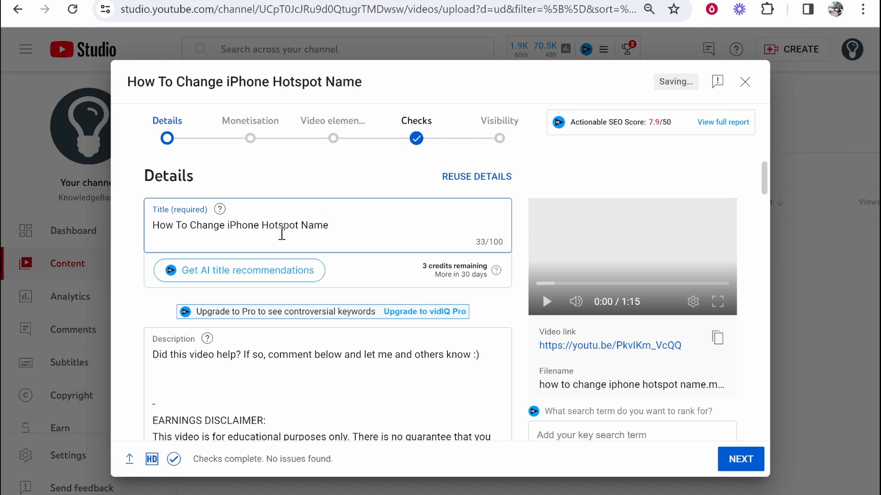
text( - Quick Guide)
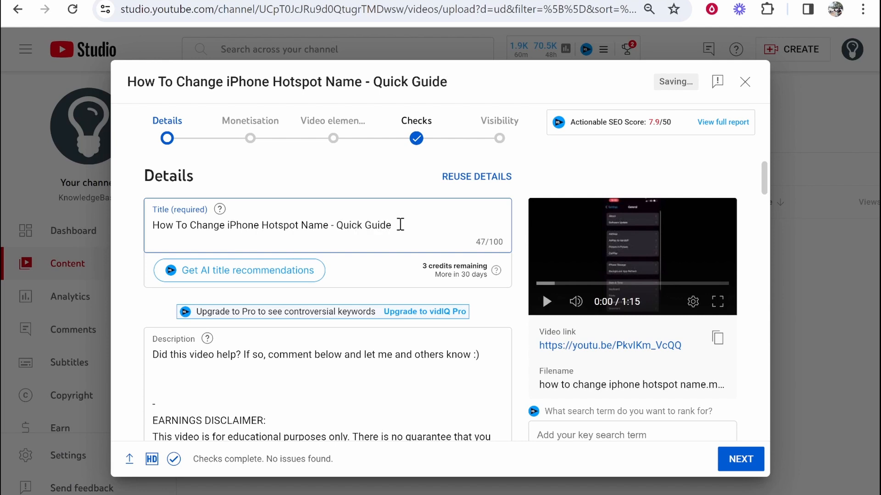
drag(399, 224, 158, 224)
click(158, 225)
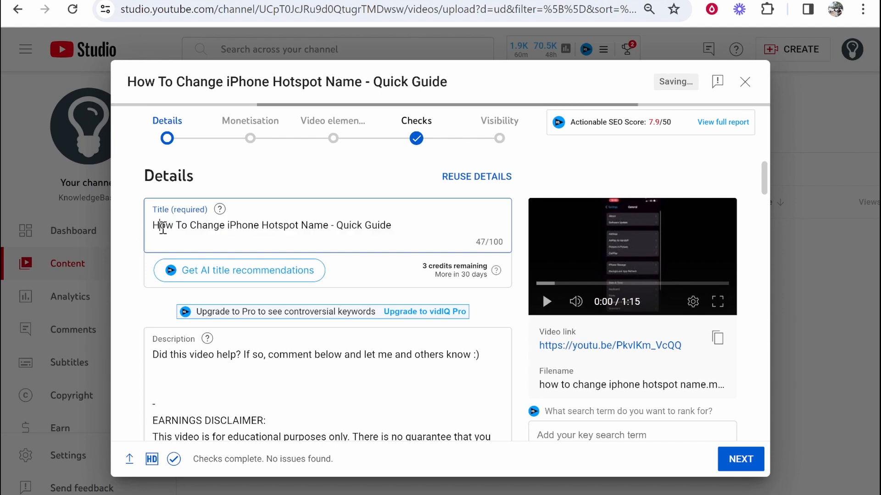
click(177, 230)
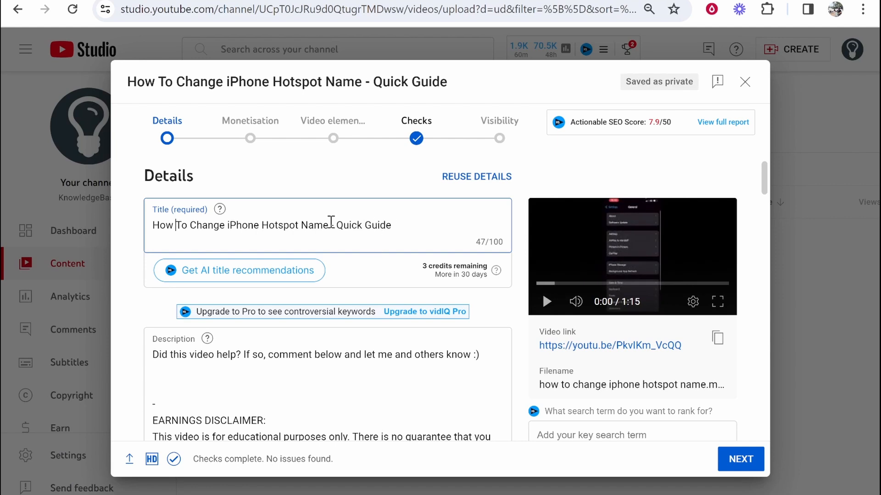
drag(327, 226, 110, 220)
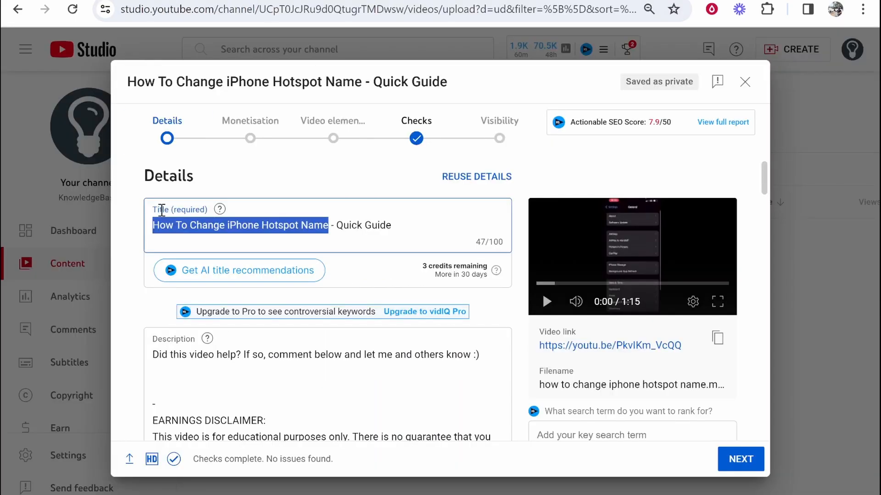
click(166, 227)
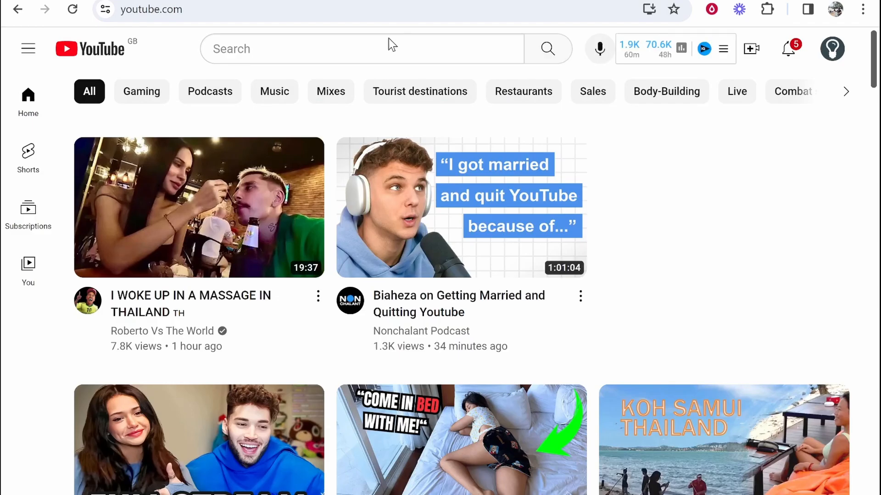
Search YouTube for "how to change iphone hotspot name" using the suggested query.
click(379, 44)
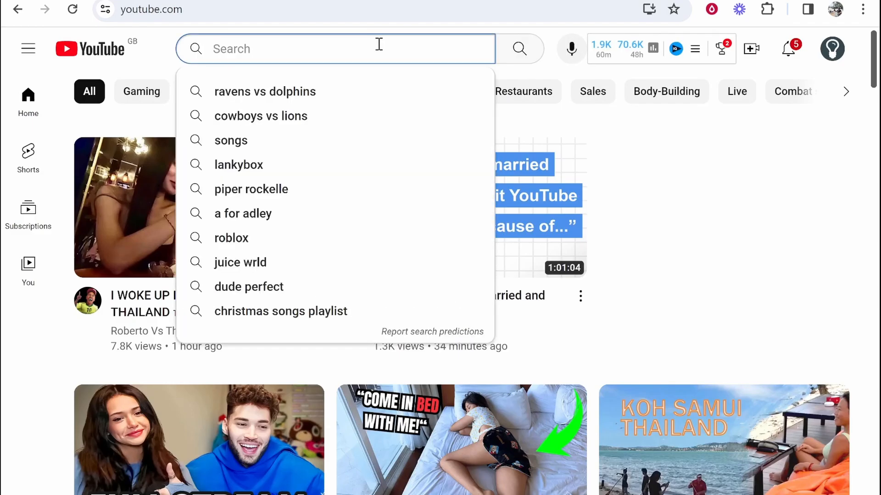
text(how to change iphon)
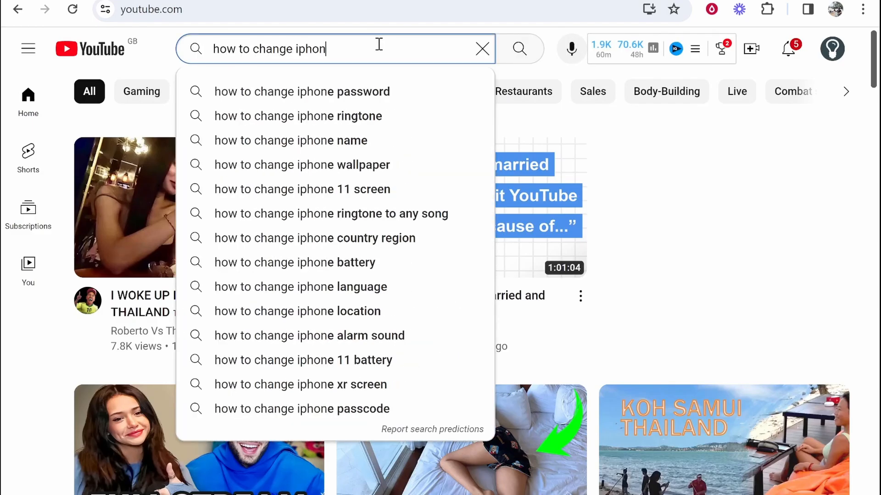
text(e ho)
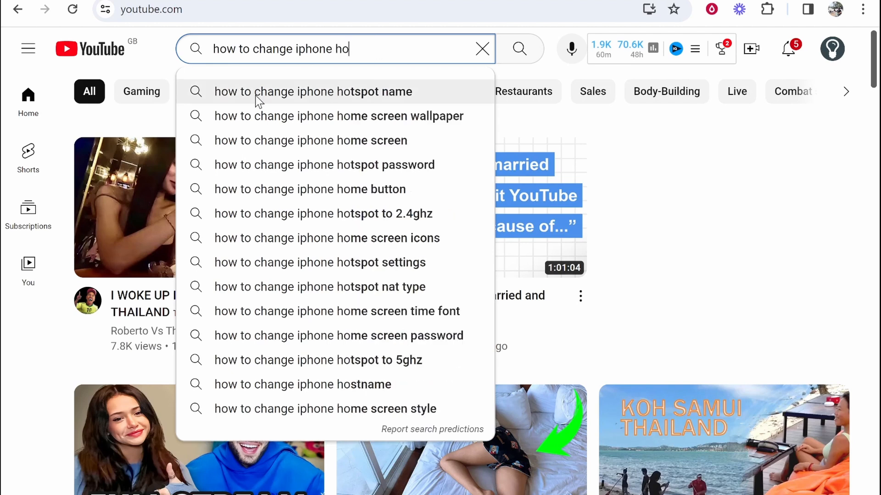
click(375, 94)
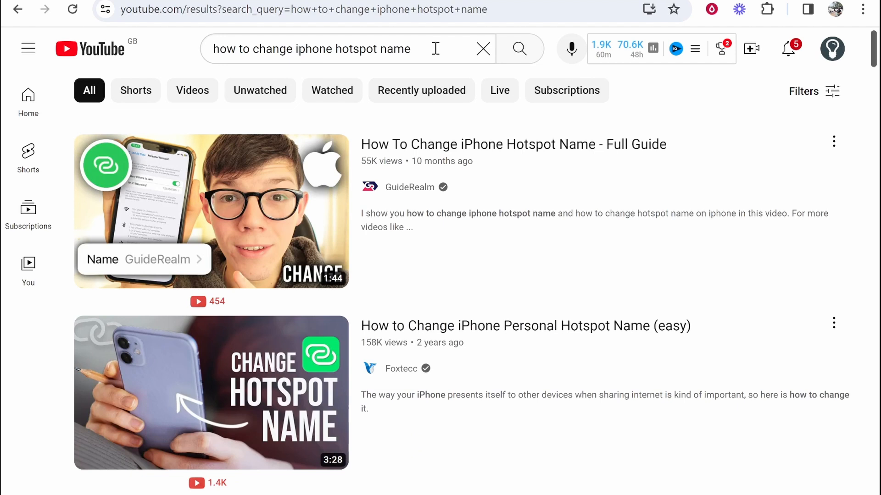
drag(435, 48, 183, 57)
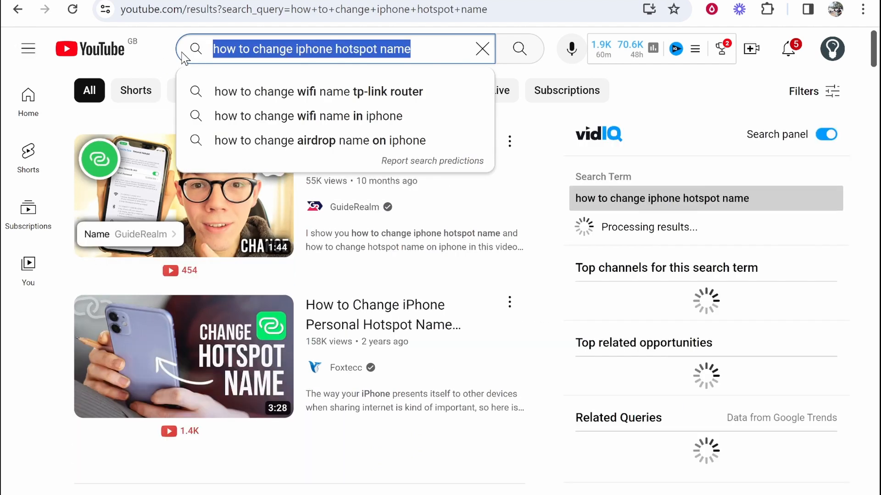
click(161, 64)
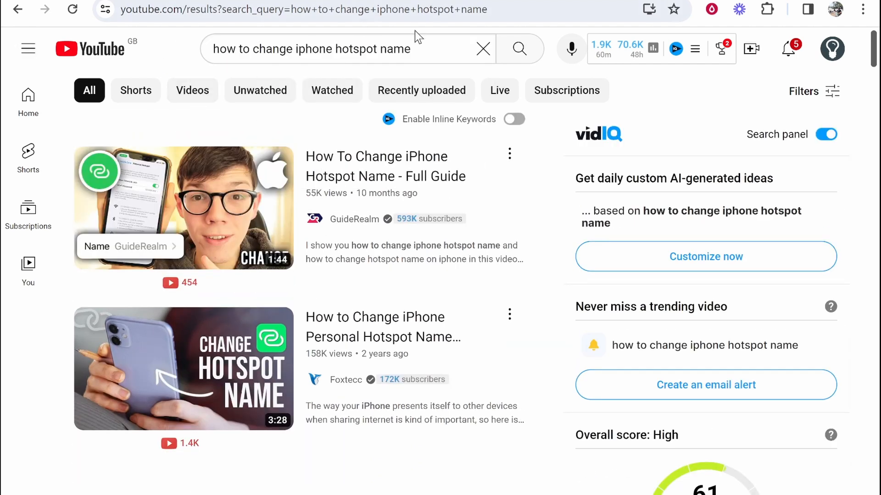
drag(442, 48, 178, 50)
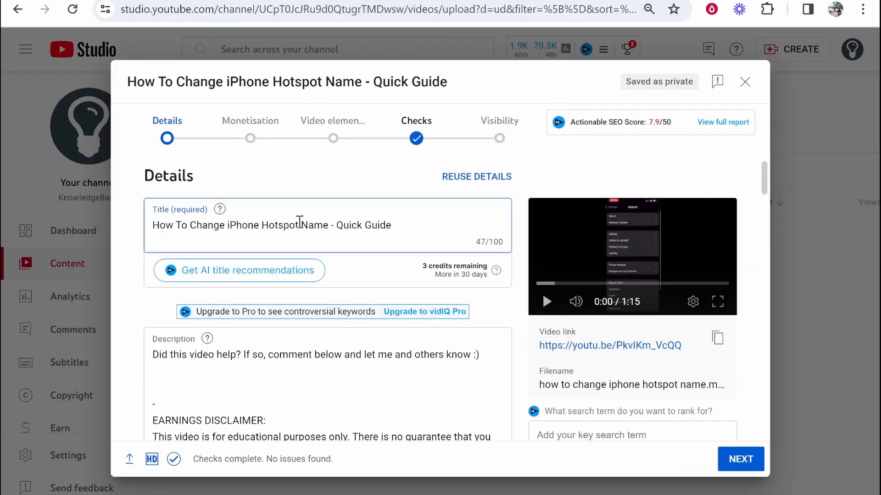
drag(329, 228, 154, 227)
click(163, 227)
drag(414, 224, 135, 237)
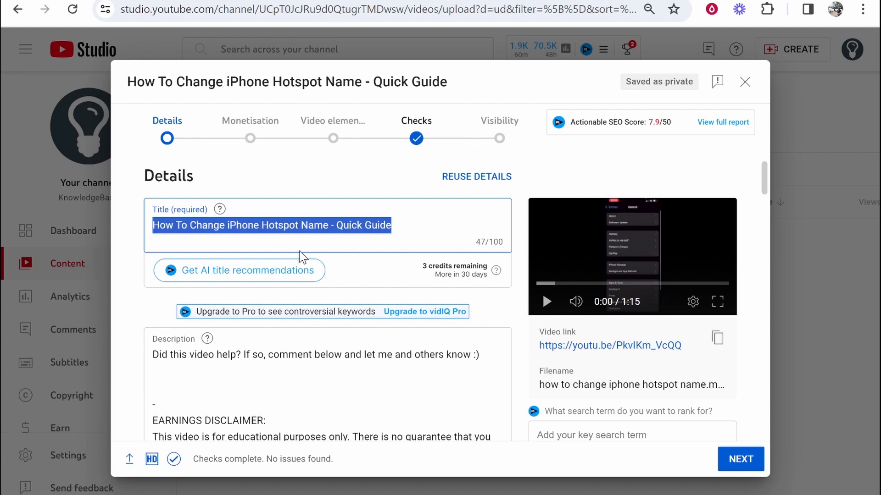
click(295, 232)
drag(413, 227, 158, 222)
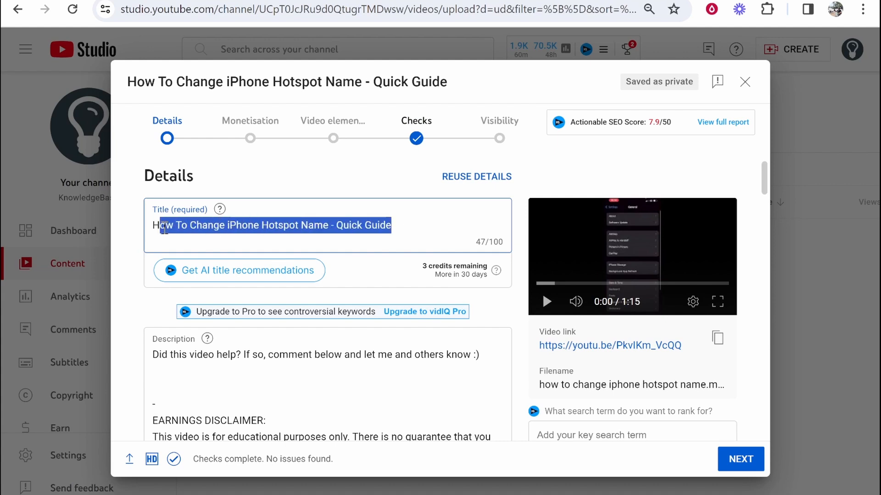
click(227, 190)
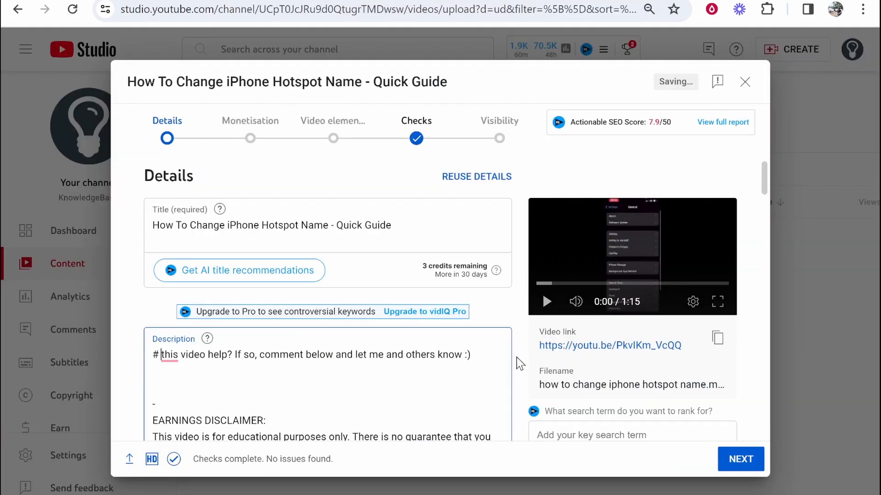
Replace the description's opening line with "In this video, I explain how to change your iPhone hotspot name." and mention a simple step-by-step, 1-minute tutorial.
drag(485, 359, 138, 349)
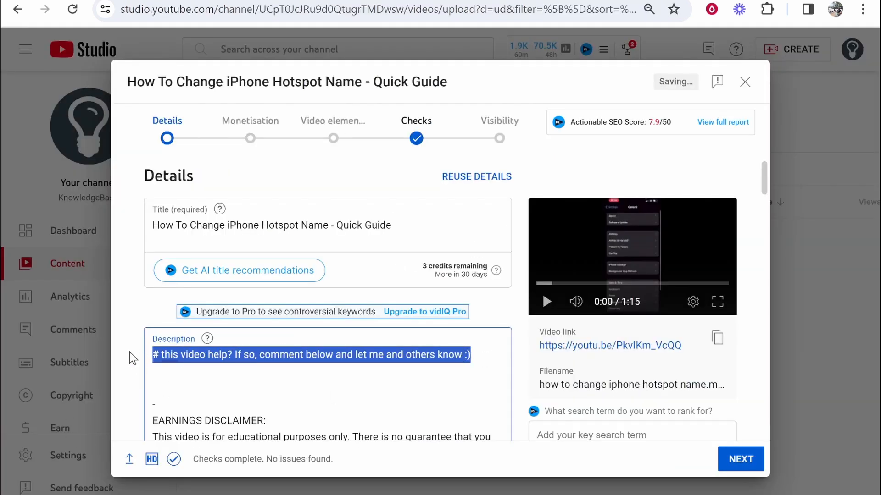
key(BackSpace)
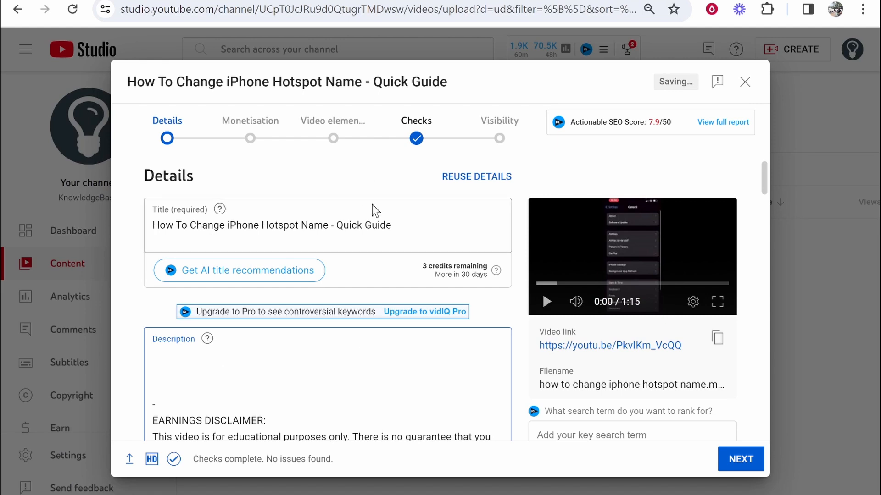
text(In this video, I explain how to change your iPhone hotspot name. This is a simple step-by-step tutorial. Watch this and solve your problem in 1 minute.)
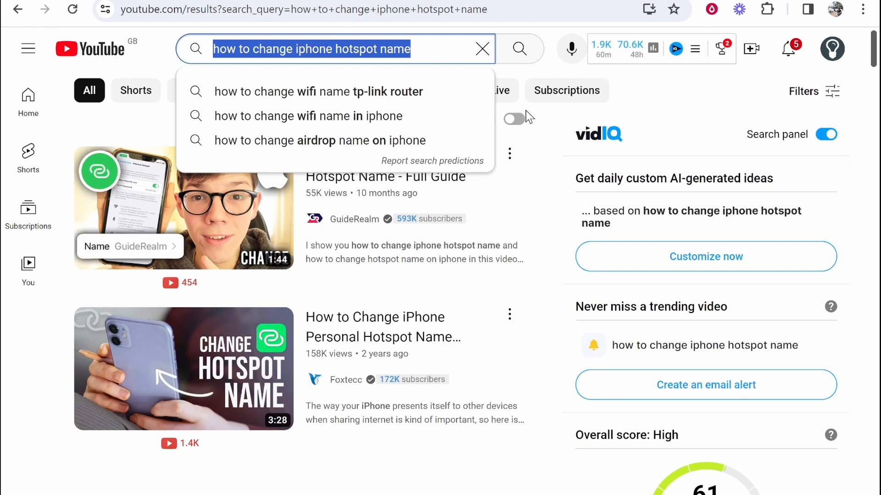
click(663, 102)
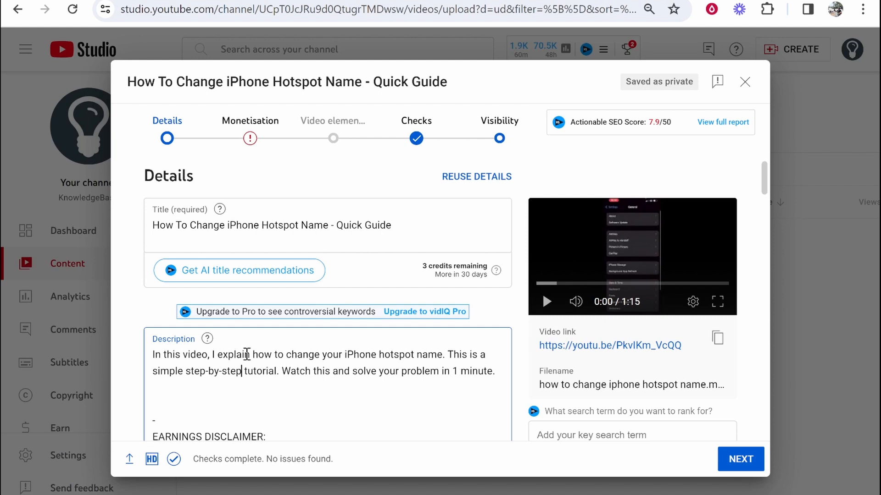
drag(155, 355, 494, 371)
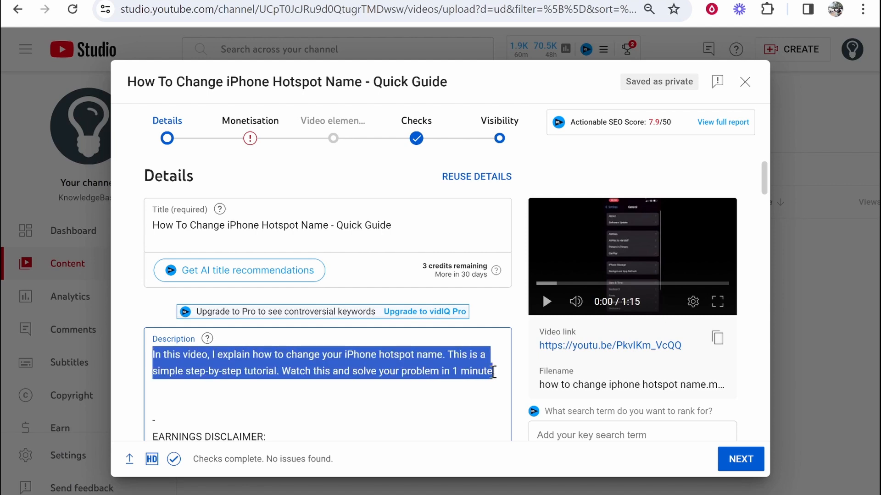
click(494, 372)
Upload the custom "Change Hotspot Name" thumbnail image from the Videos folder.
scroll(312, 211, down, 10)
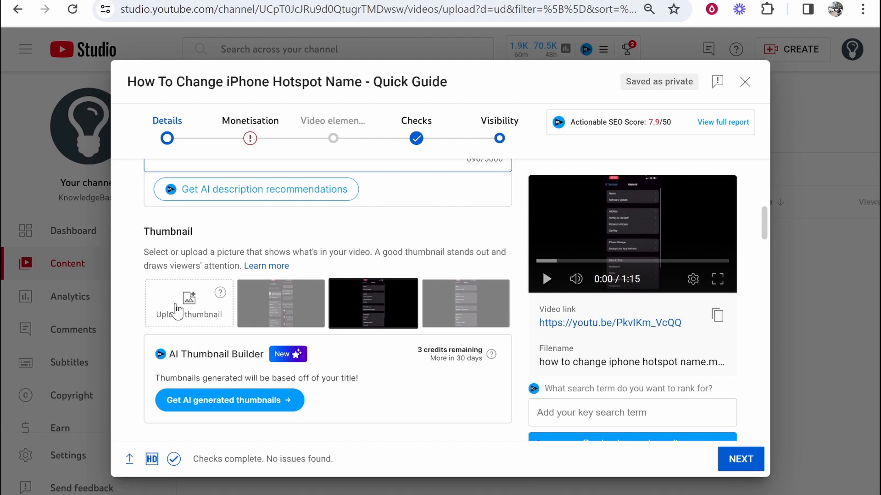
click(177, 311)
click(236, 2)
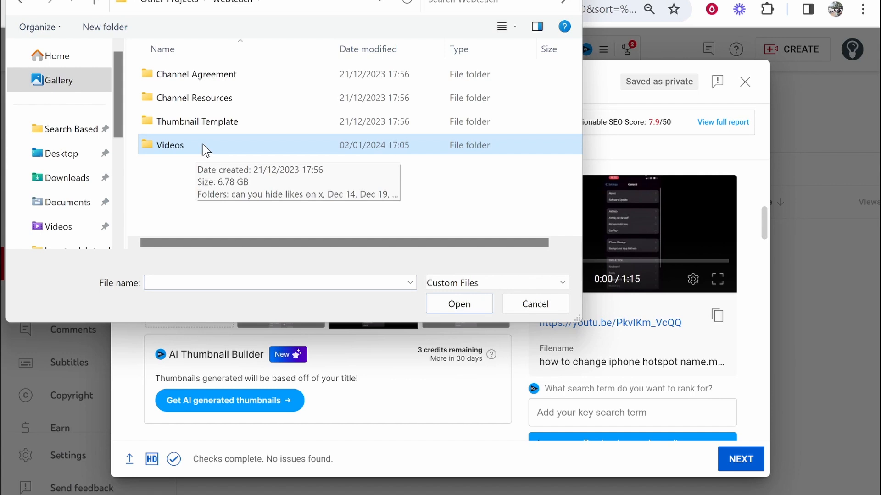
double_click(203, 145)
double_click(189, 75)
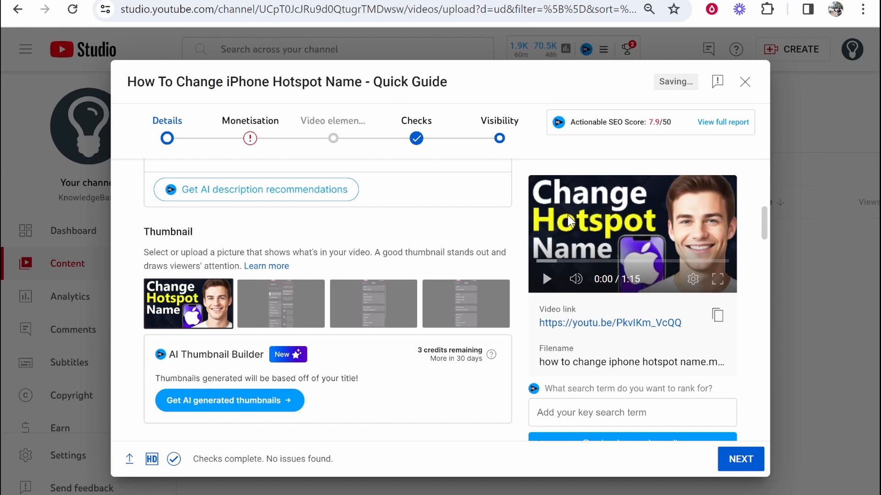
scroll(506, 252, down, 6)
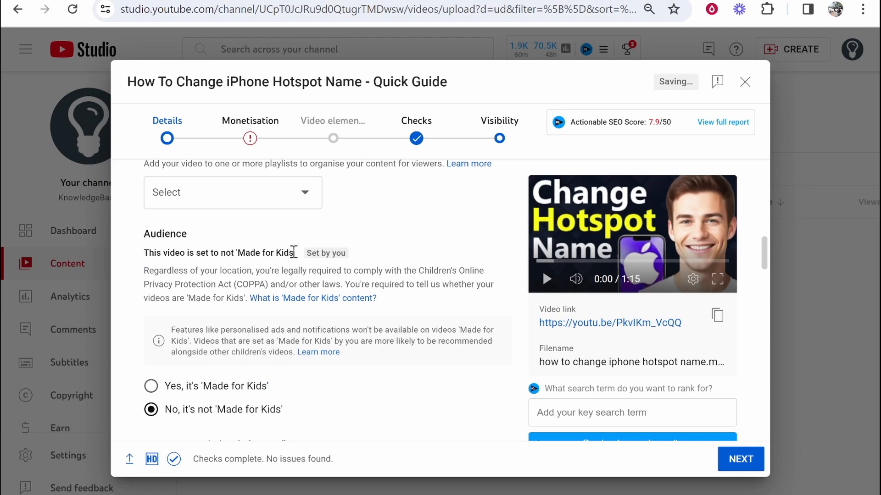
Review the audience, age restriction, paid promotion and automatic chapters settings in the video details.
scroll(209, 294, down, 2)
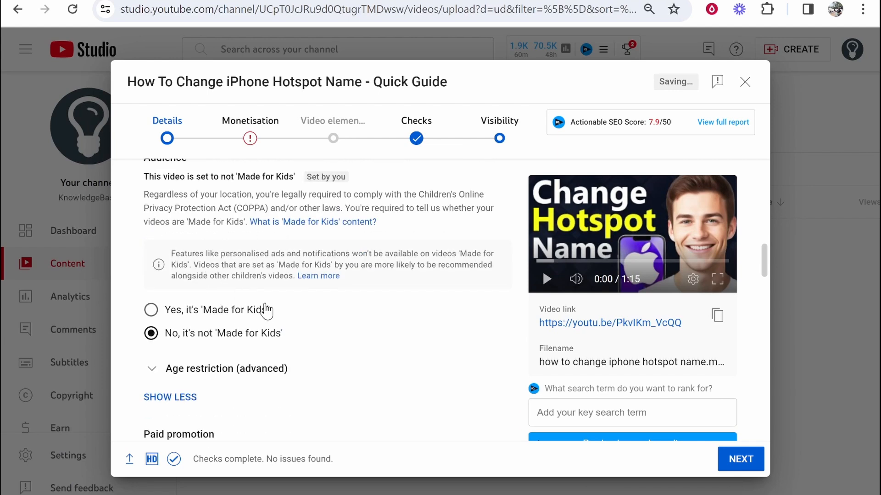
scroll(265, 311, down, 2)
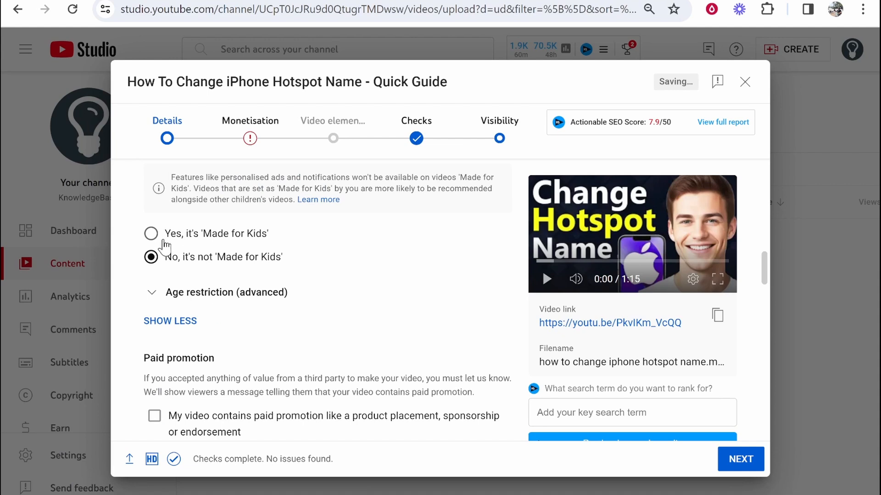
scroll(215, 260, down, 2)
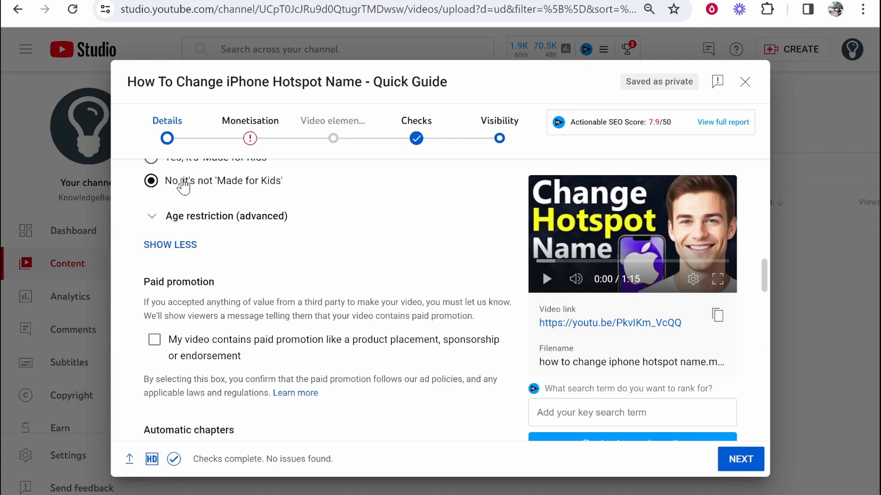
scroll(262, 236, down, 1)
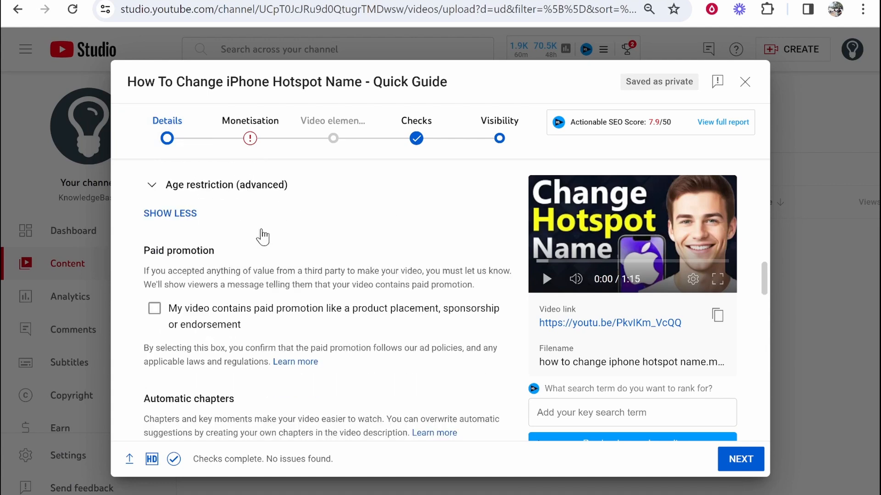
scroll(263, 236, down, 1)
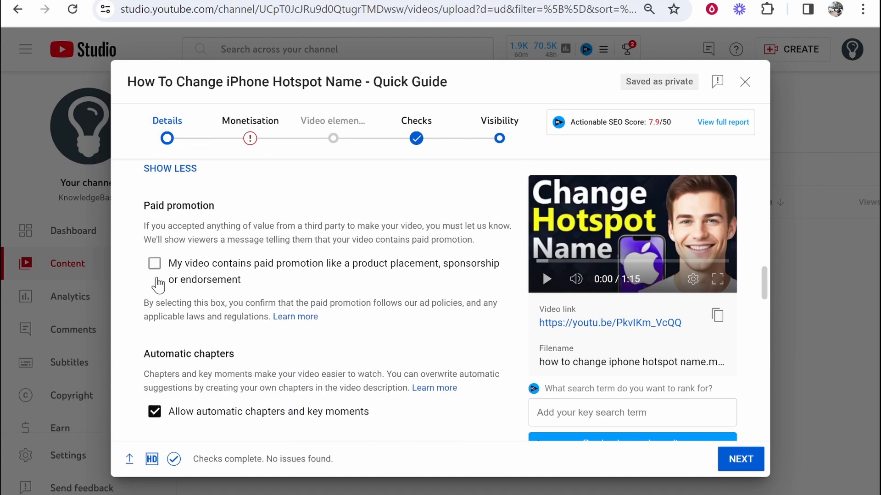
scroll(191, 286, down, 2)
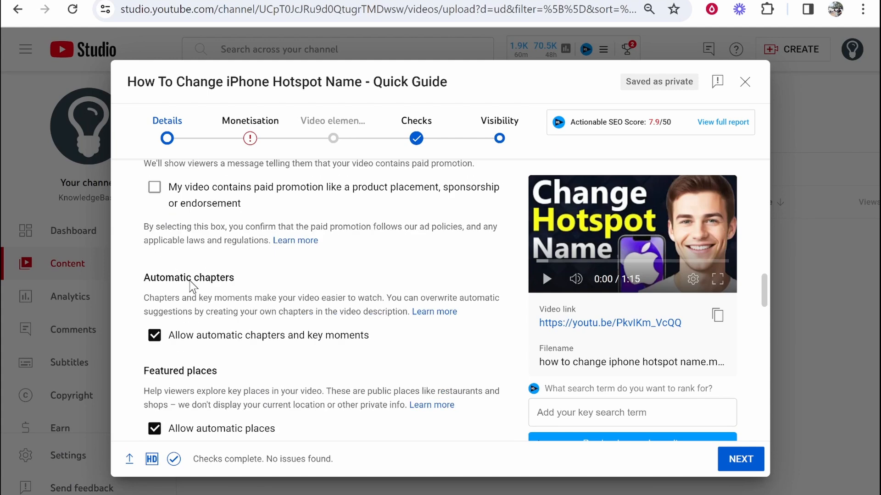
scroll(141, 203, down, 2)
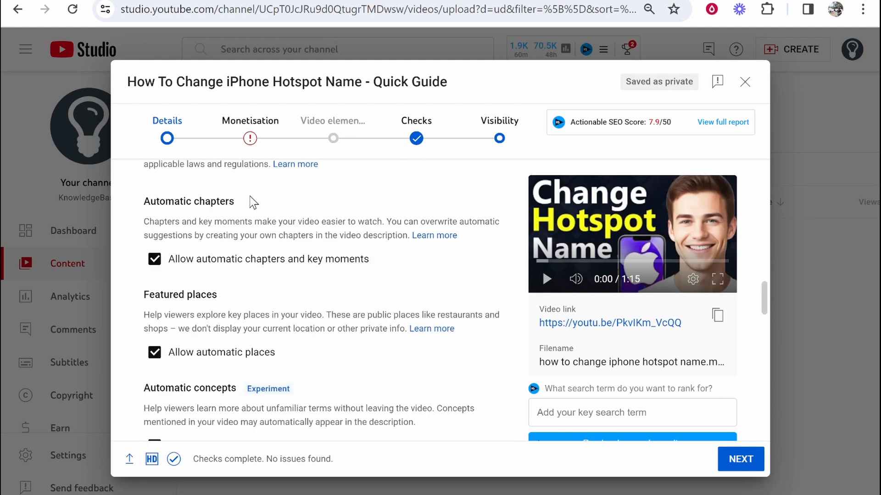
drag(253, 202, 144, 206)
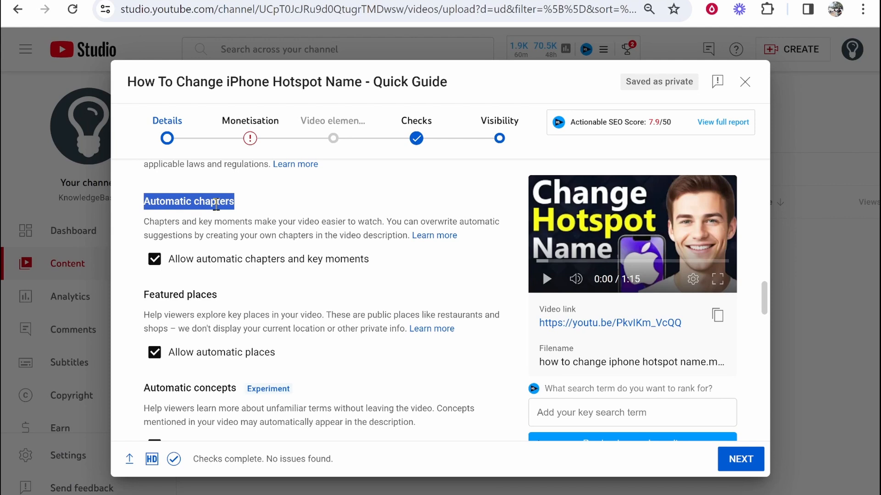
click(216, 204)
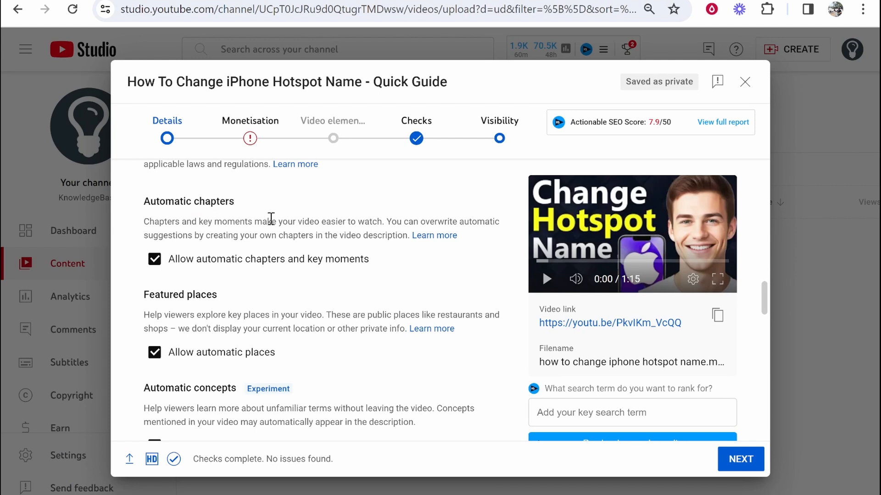
Copy "How To Change iPhone Hotspot Name" from the video title and add it as a tag.
scroll(259, 252, down, 5)
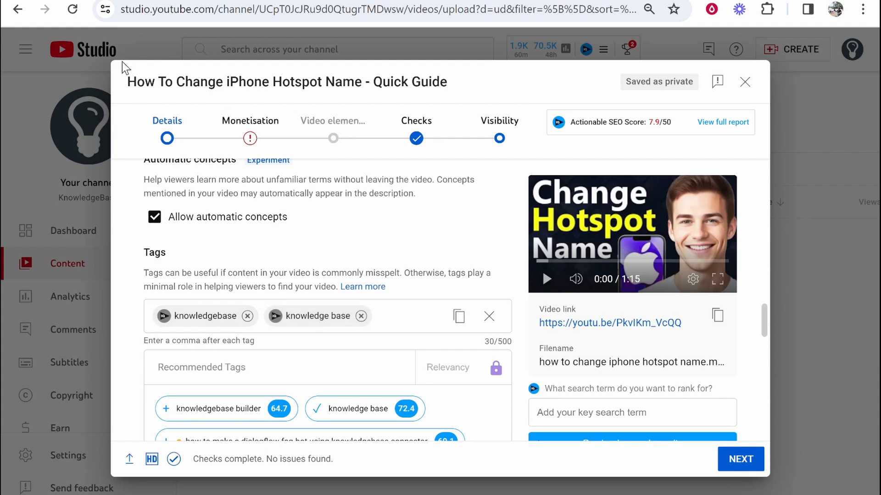
mouse_move(129, 87)
mouse_down()
mouse_move(379, 87)
mouse_move(127, 86)
mouse_up()
key(ctrl+c)
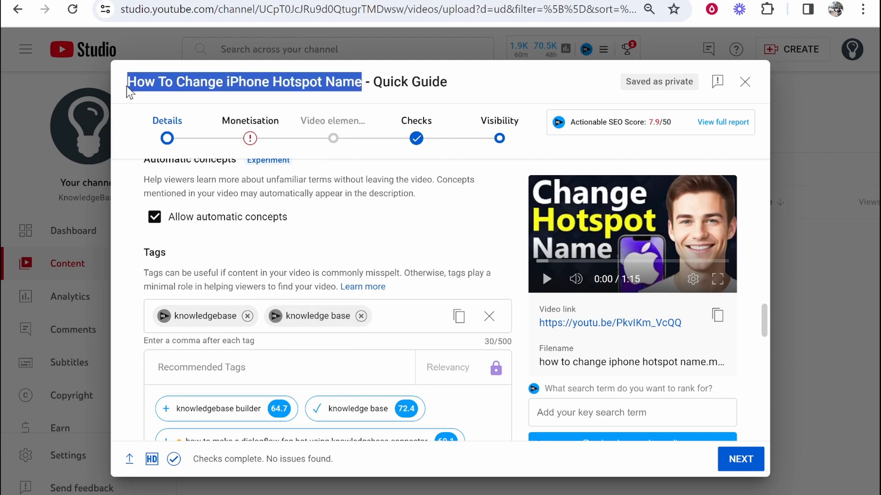
right_click(399, 317)
click(443, 148)
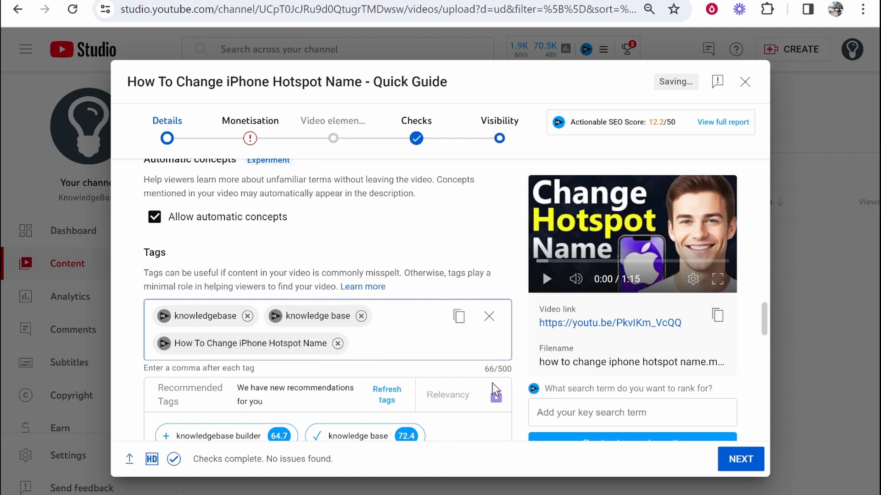
Go through the remaining detail settings, continue to the monetisation stage and set ad monetisation to On.
scroll(507, 367, down, 3)
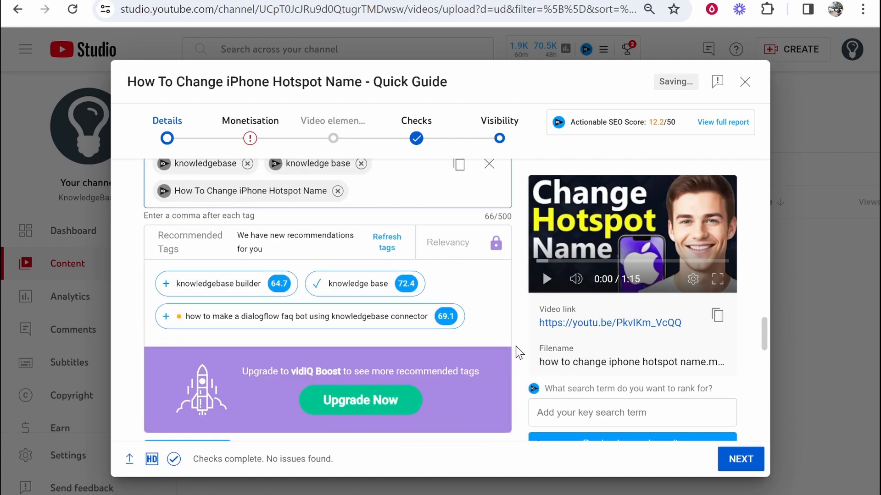
scroll(519, 354, down, 10)
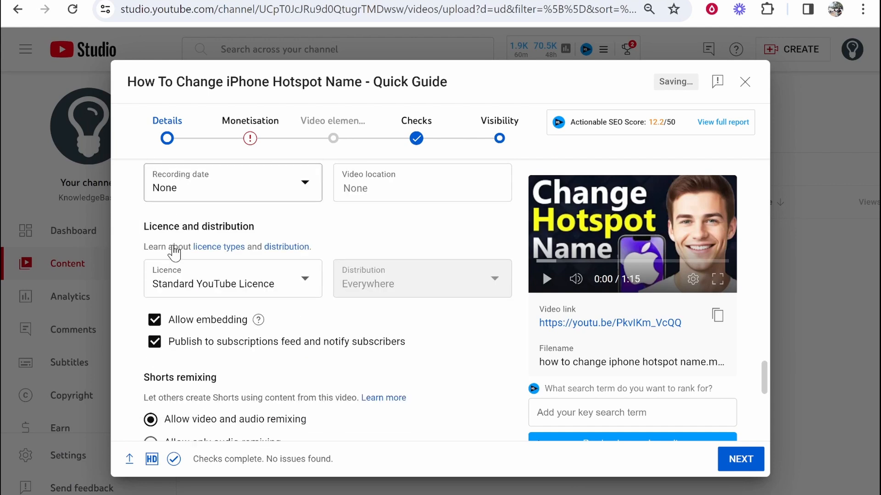
scroll(183, 289, down, 4)
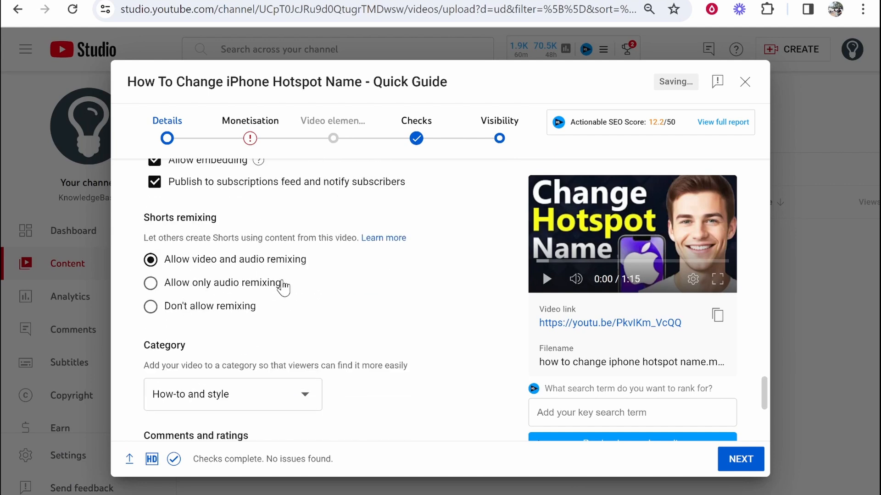
scroll(284, 294, down, 2)
scroll(284, 310, down, 5)
click(740, 458)
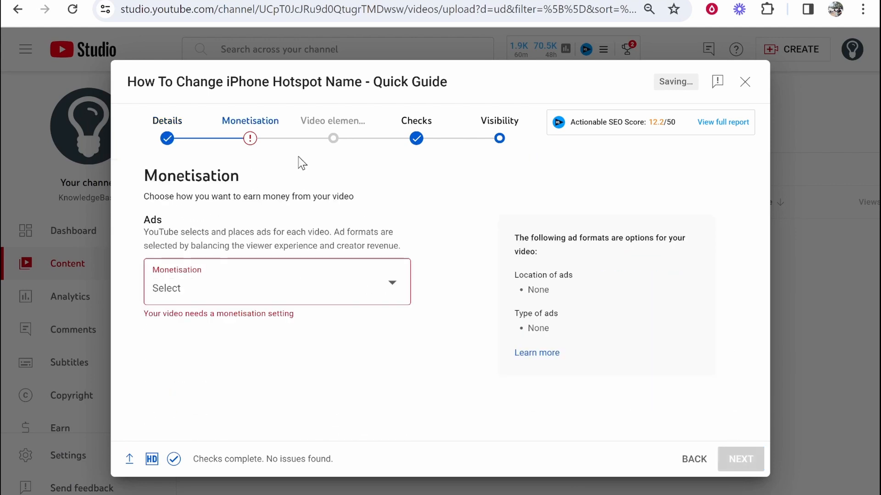
click(210, 293)
click(191, 285)
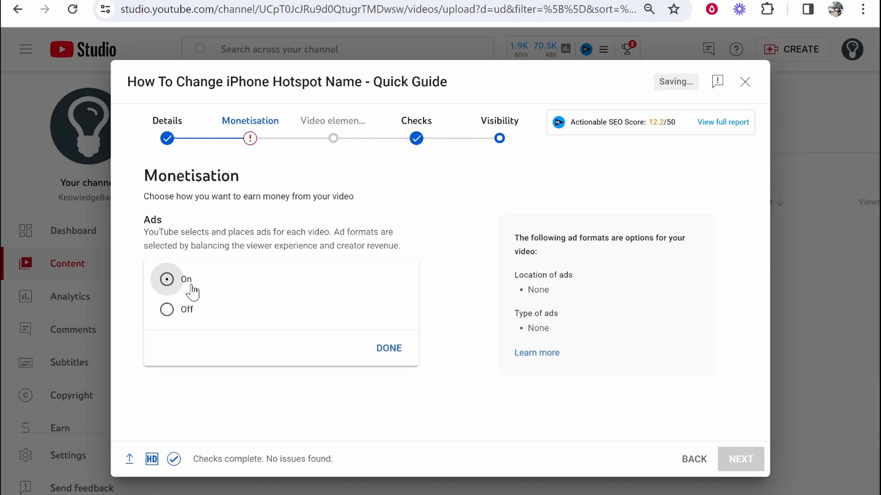
click(373, 348)
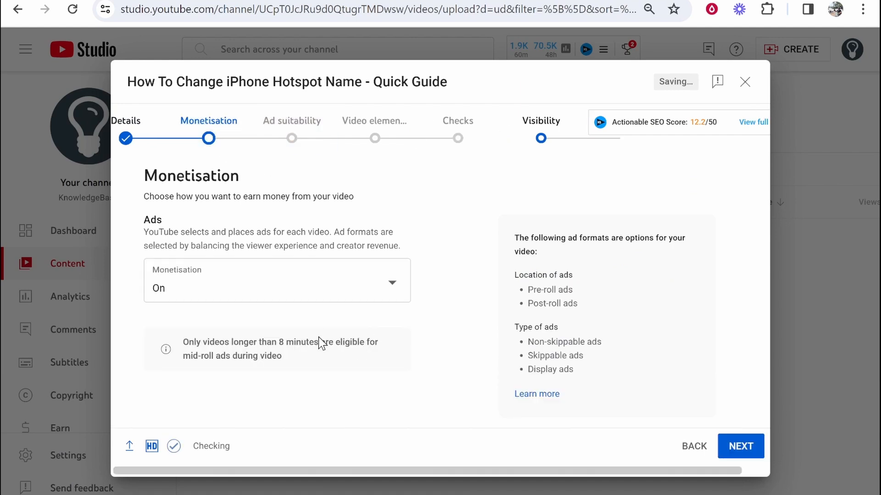
Rate the video's ad suitability as "None of the above" and submit the rating.
click(757, 444)
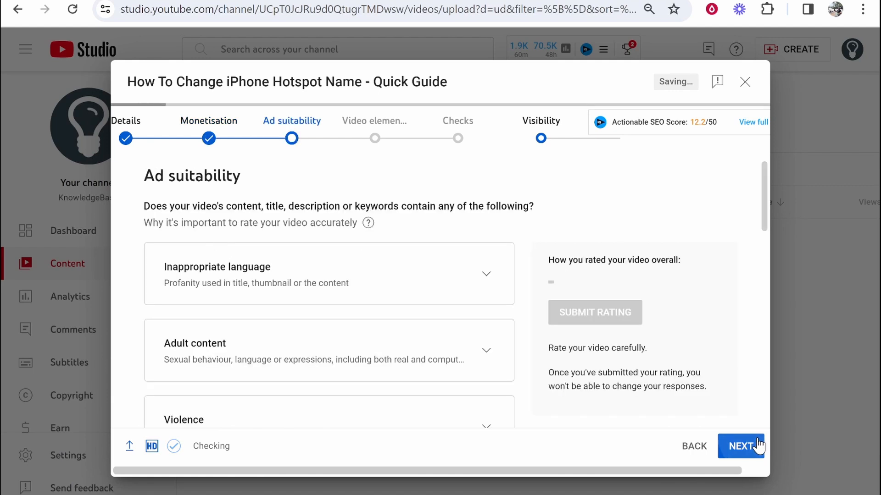
triple_click(195, 177)
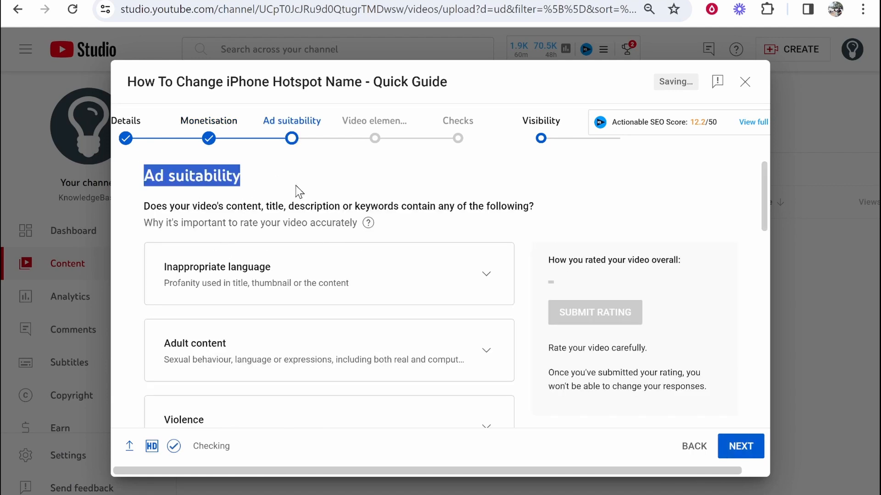
click(279, 211)
scroll(410, 204, down, 15)
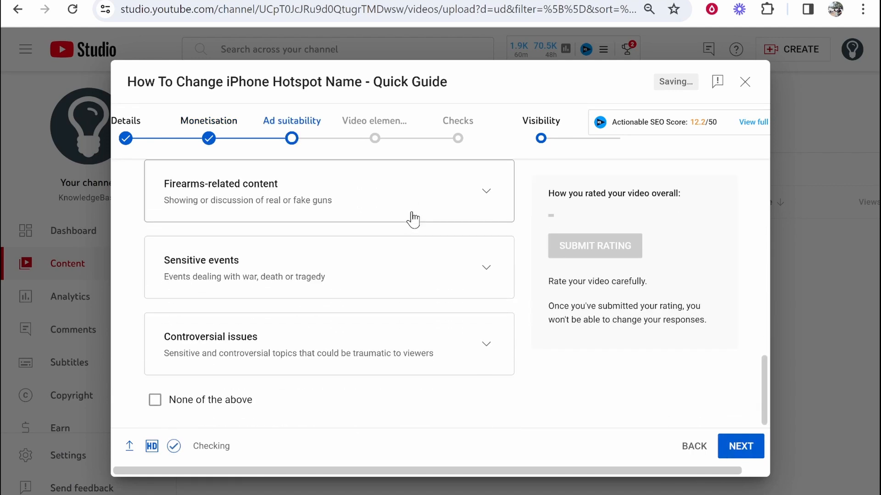
click(174, 406)
scroll(354, 378, up, 5)
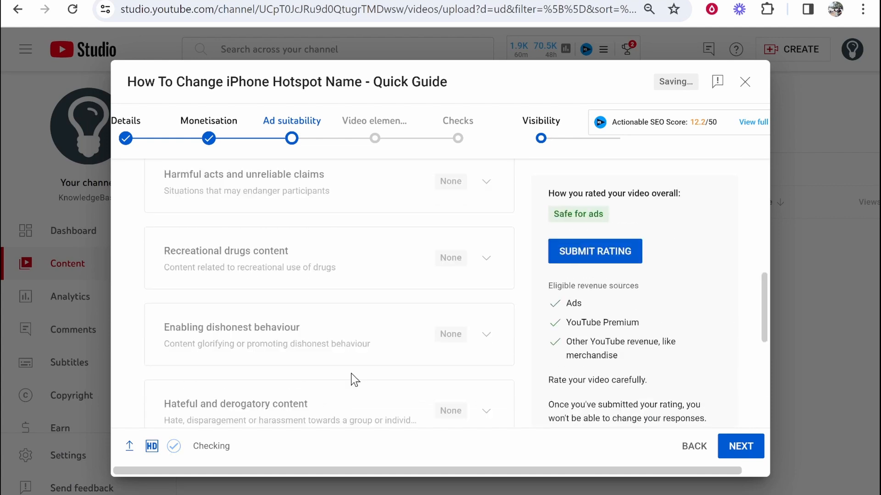
click(584, 251)
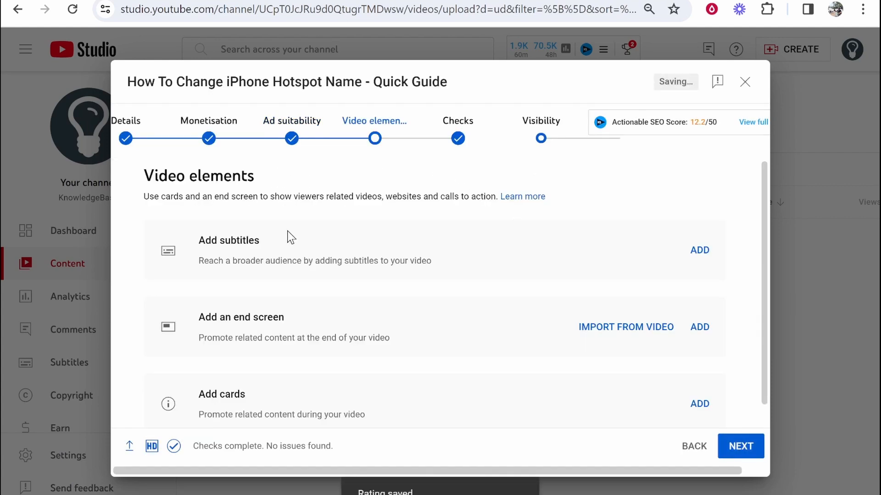
Examine the subtitle and end screen options for the video, including importing an end screen from another video.
drag(239, 239, 198, 241)
click(260, 210)
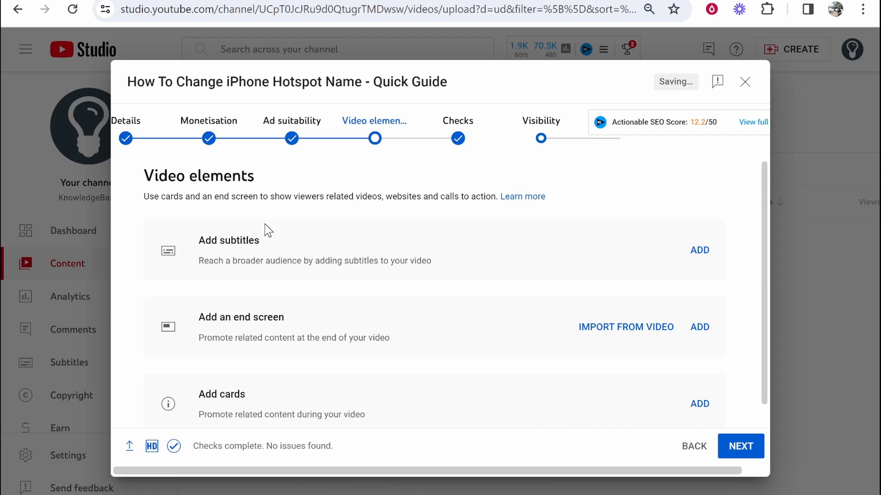
mouse_move(261, 241)
mouse_down()
mouse_move(194, 244)
mouse_move(254, 246)
mouse_up()
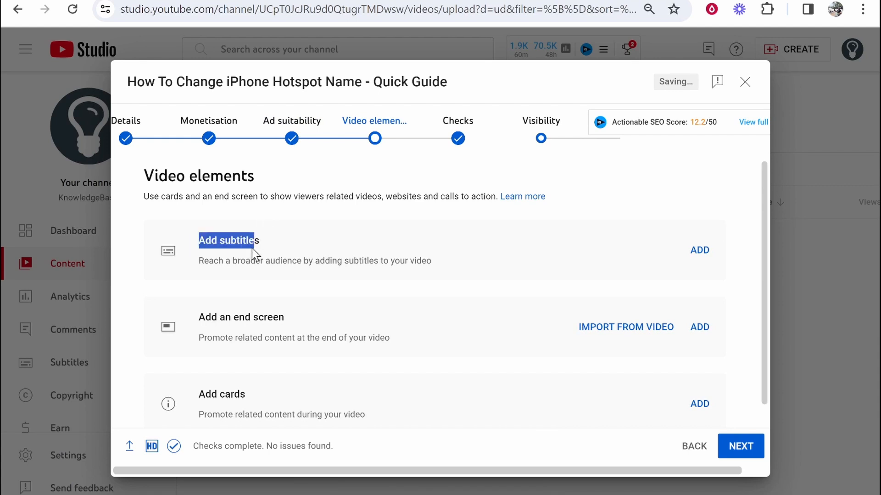
click(257, 244)
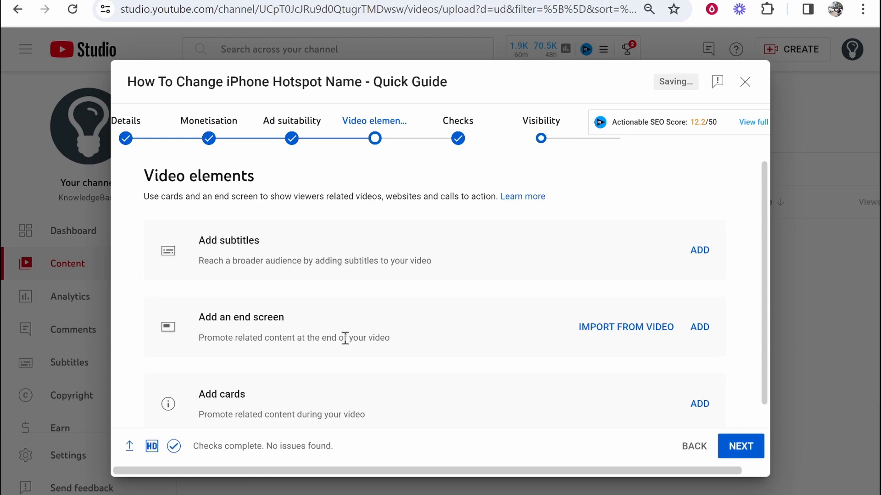
scroll(275, 328, down, 1)
drag(253, 299, 219, 304)
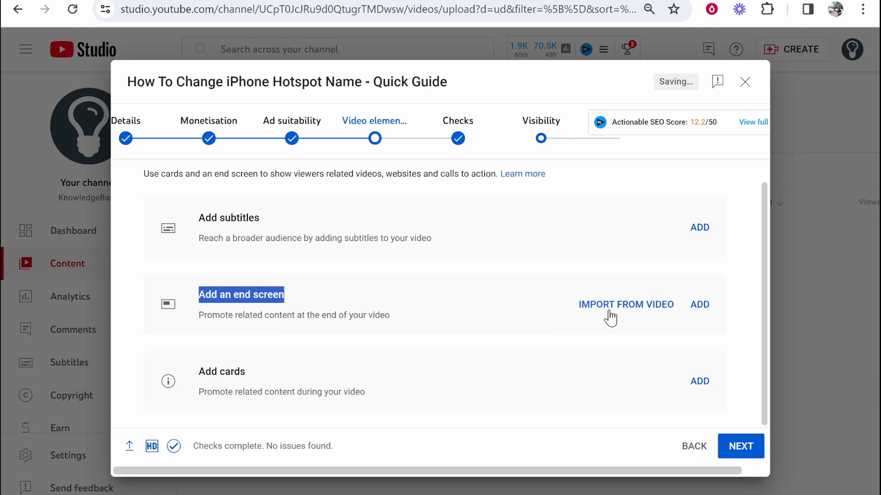
click(639, 306)
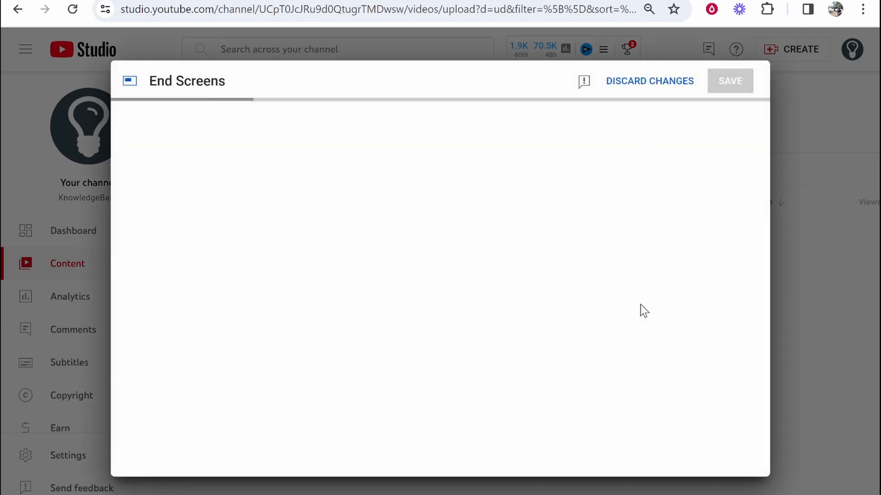
click(653, 83)
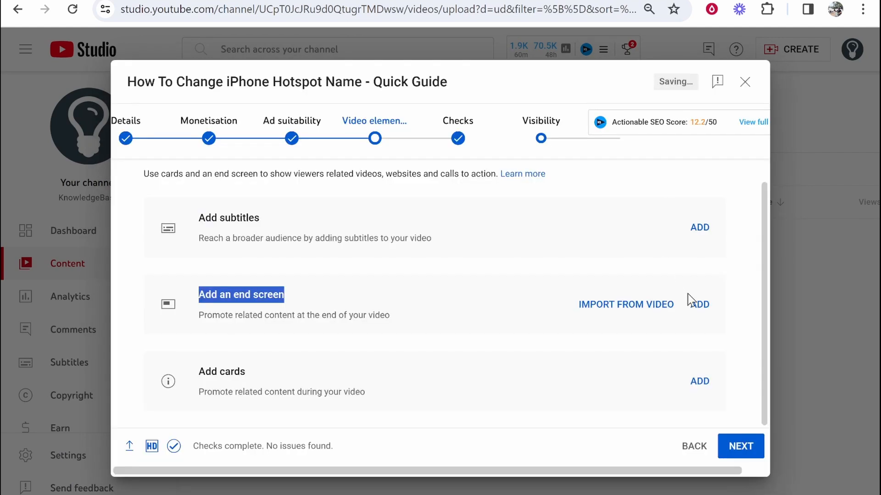
Add an end screen with the "1 video, 1 subscribe" template and move both elements up to mid-height in the frame.
click(702, 311)
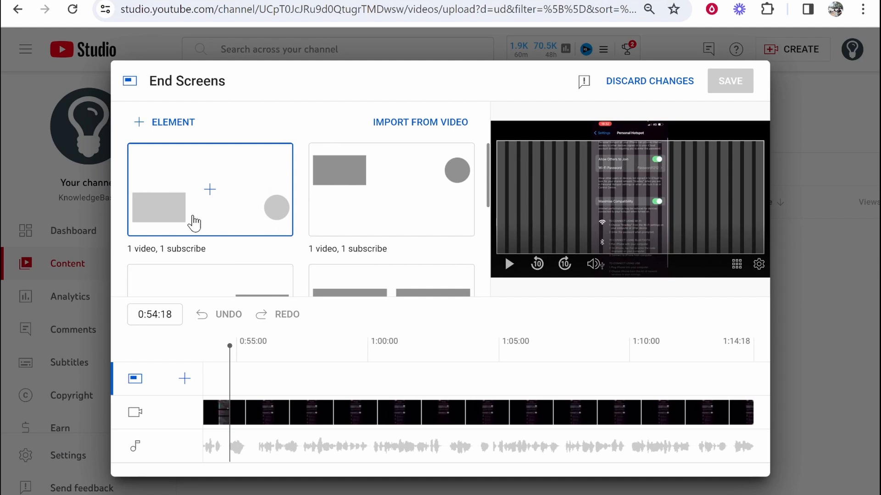
click(195, 224)
drag(525, 228, 522, 195)
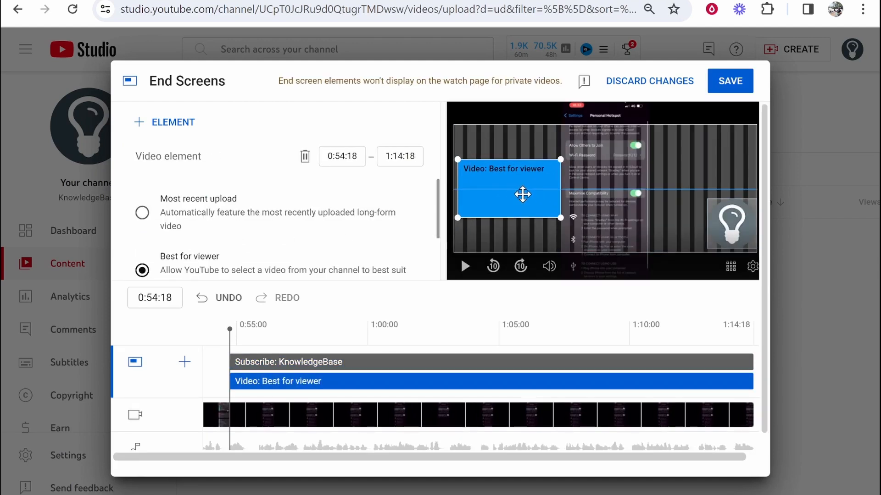
drag(732, 224, 729, 188)
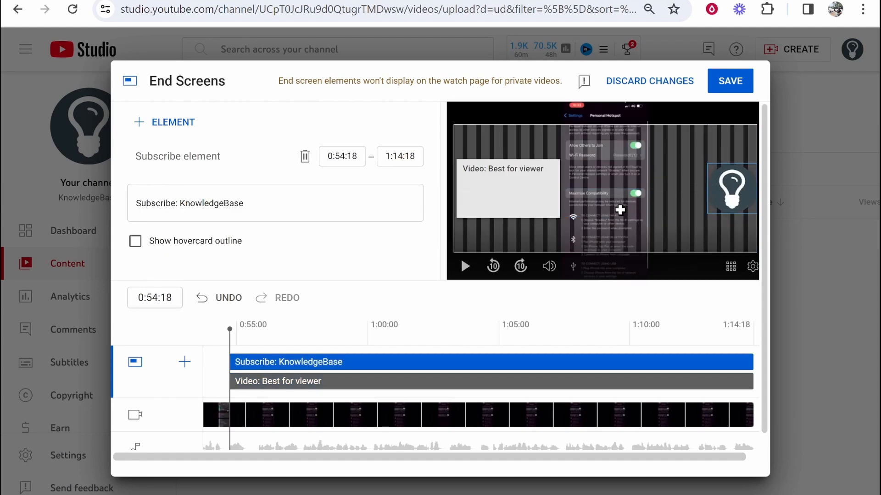
Examine which videos the end screen's video element can feature.
click(537, 185)
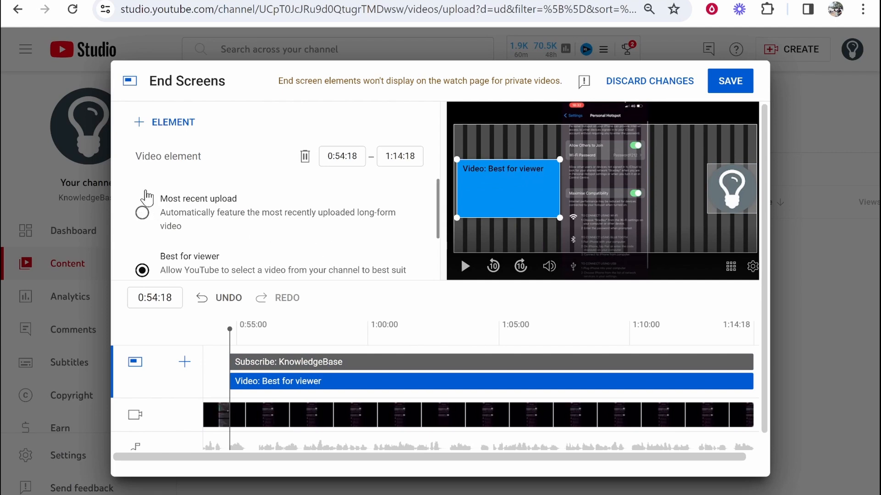
scroll(184, 213, down, 2)
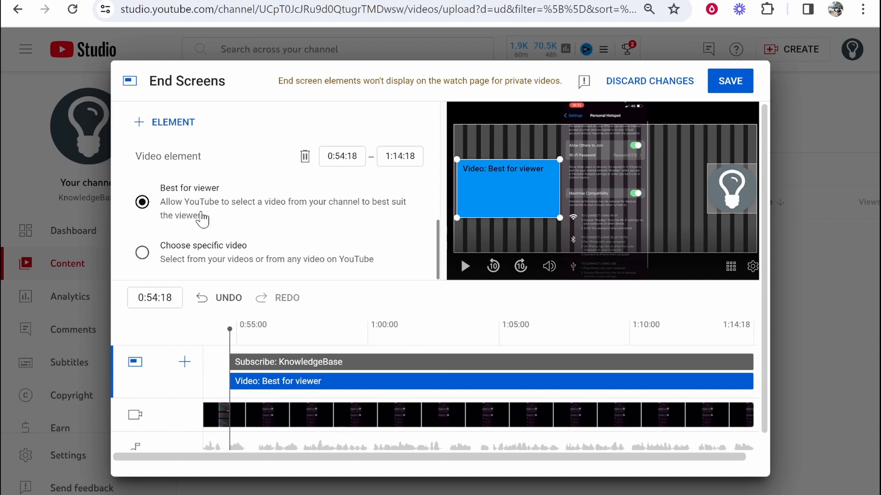
scroll(171, 246, down, 1)
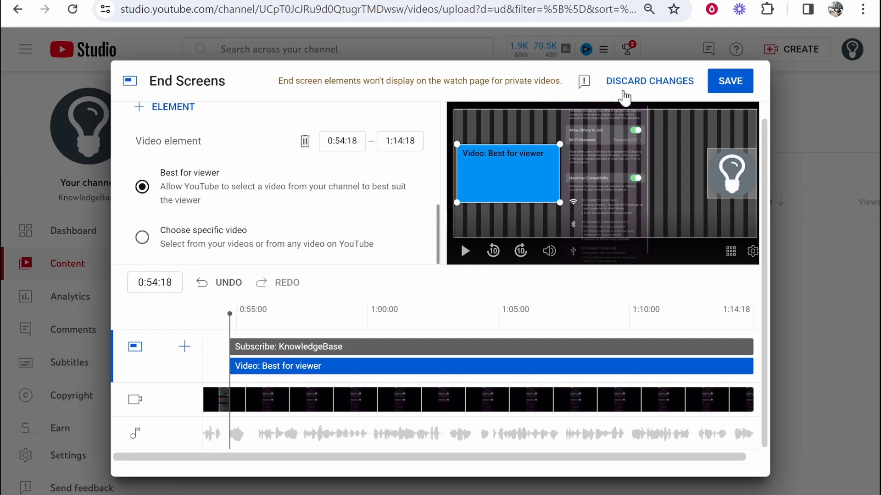
Save the end screen with its video and subscribe elements.
click(724, 81)
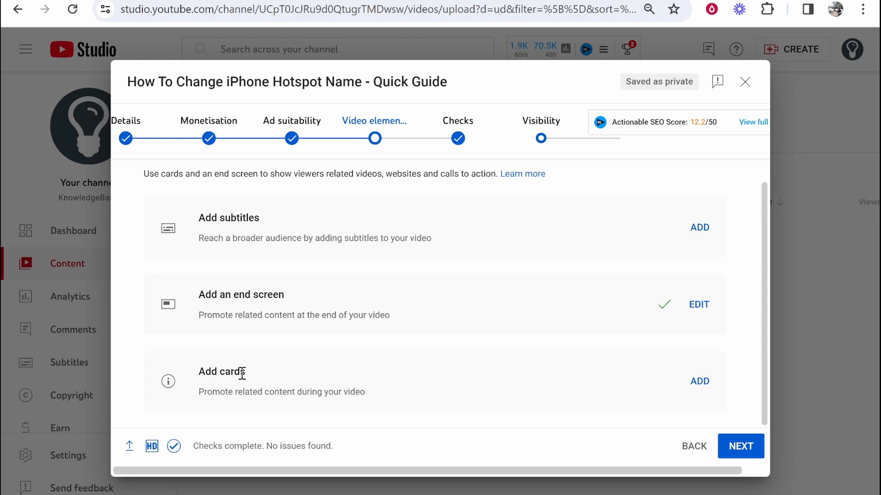
Examine the card types that can be added to the video and leave the card editor without adding any.
drag(243, 371, 188, 370)
click(213, 369)
click(688, 380)
click(433, 356)
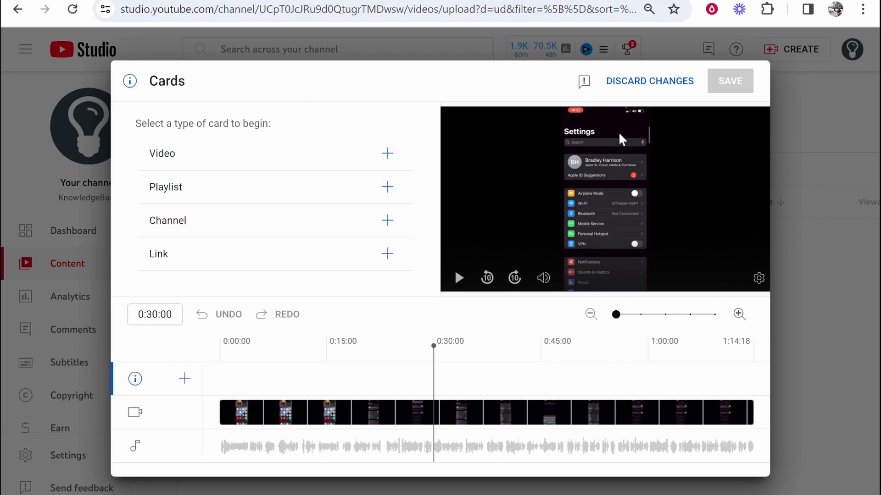
click(651, 83)
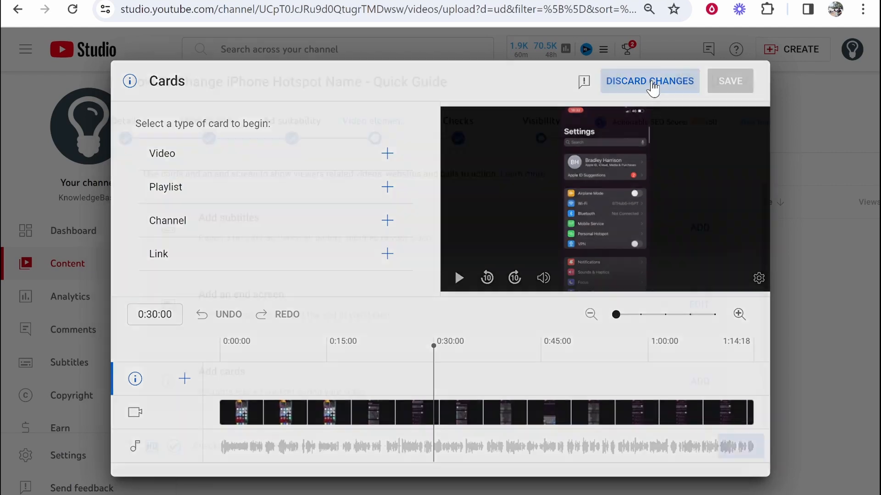
Advance past the checks to the visibility settings, and examine the scheduling options before returning to the save-or-publish options.
click(738, 447)
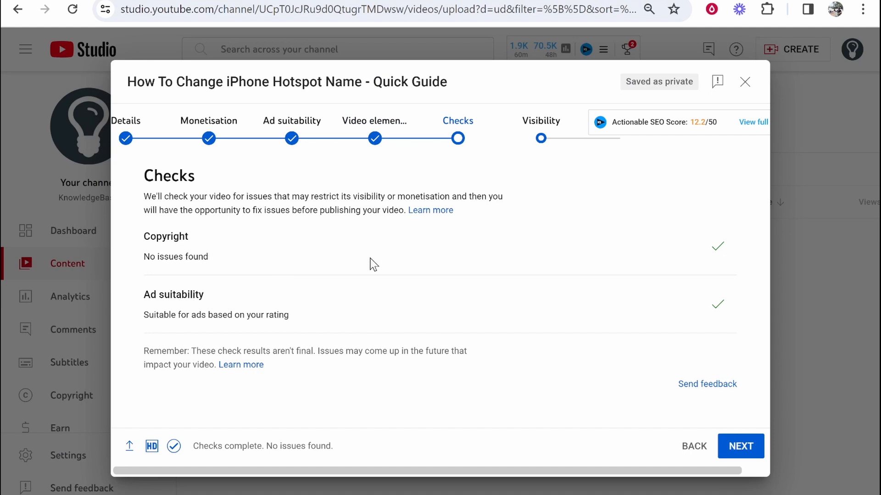
click(741, 446)
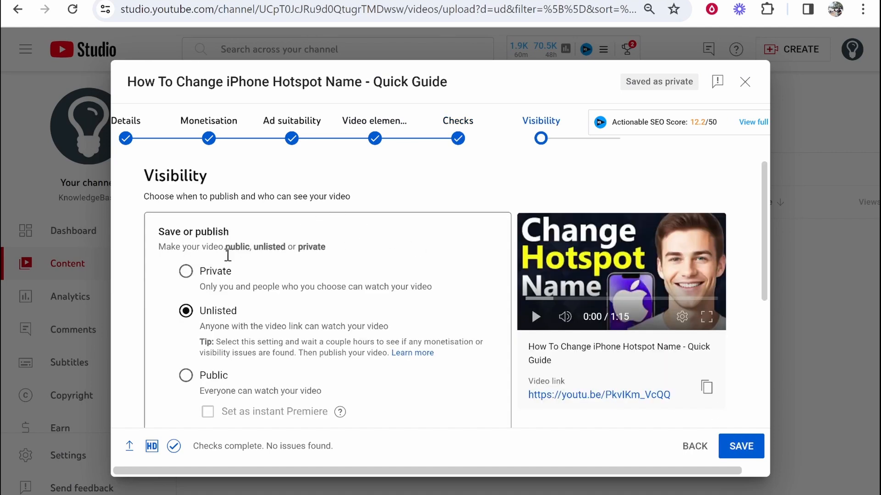
scroll(193, 311, down, 2)
scroll(367, 305, down, 3)
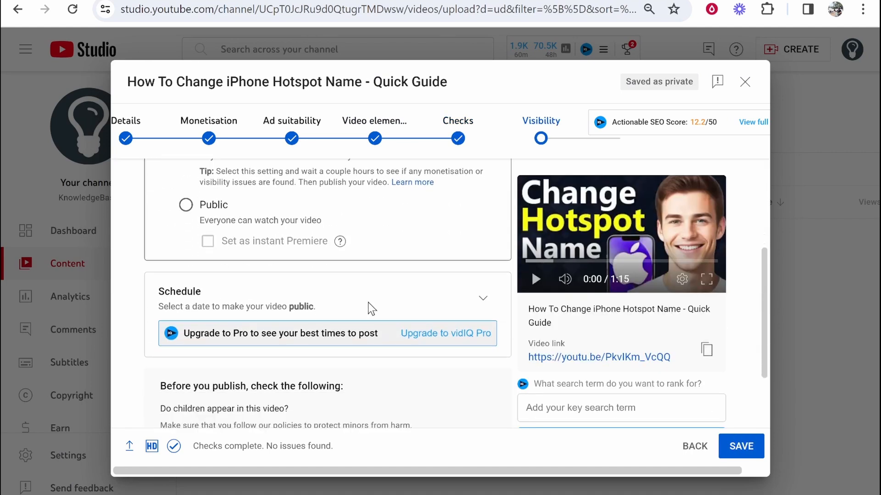
click(481, 239)
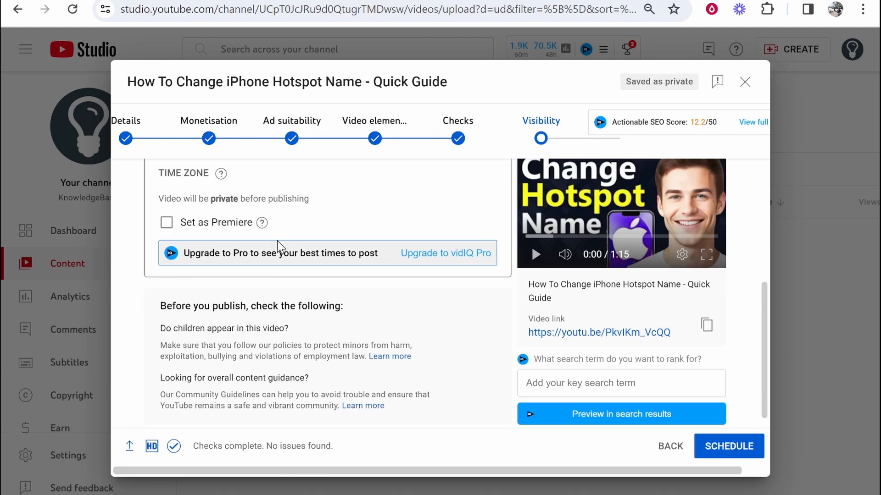
scroll(191, 256, up, 3)
scroll(218, 250, up, 2)
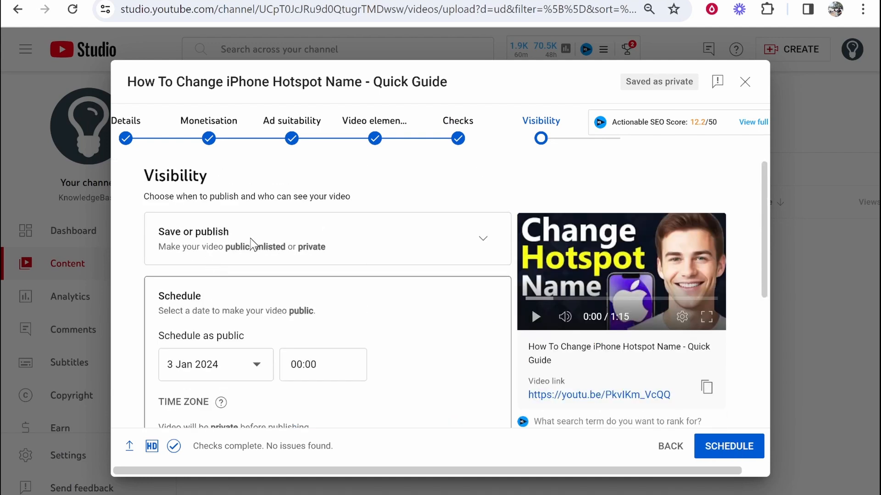
click(483, 239)
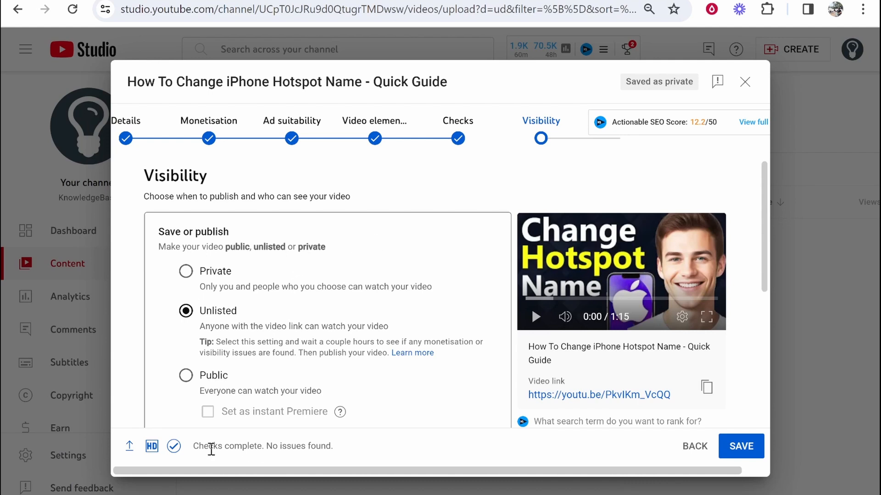
Review the status of the video's processing and checks, and save the video with Unlisted visibility.
drag(195, 448, 334, 452)
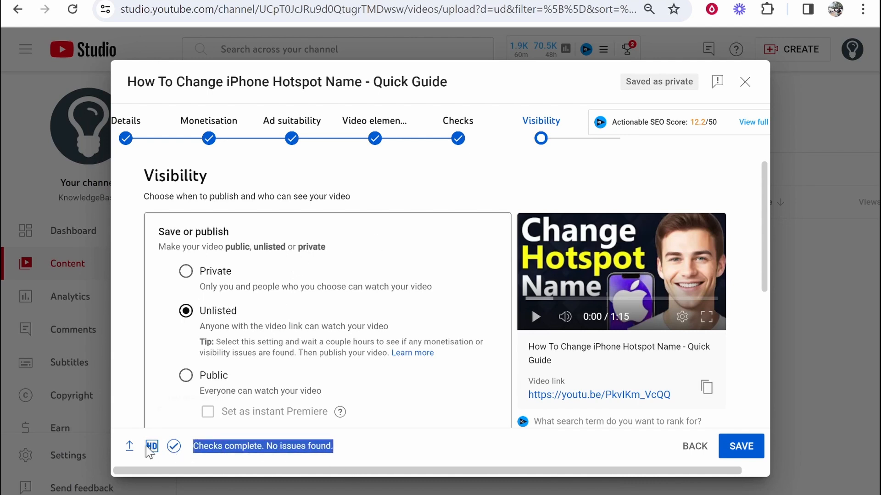
mouse_move(153, 453)
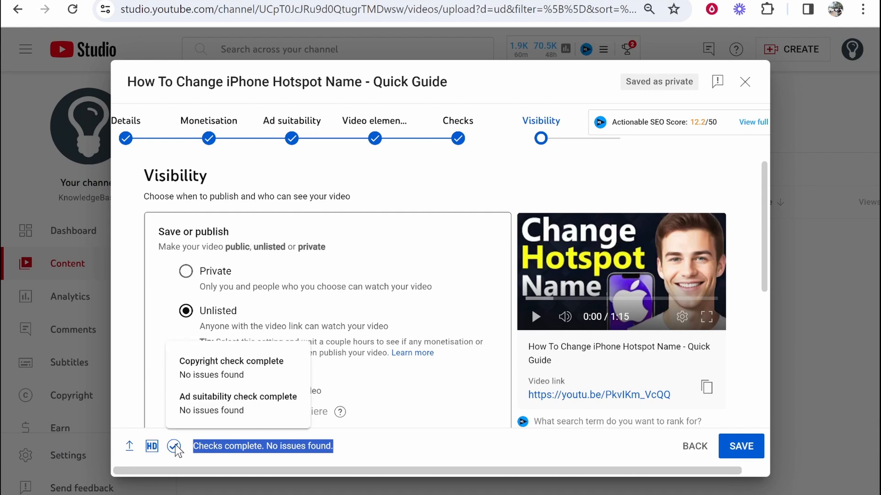
click(741, 446)
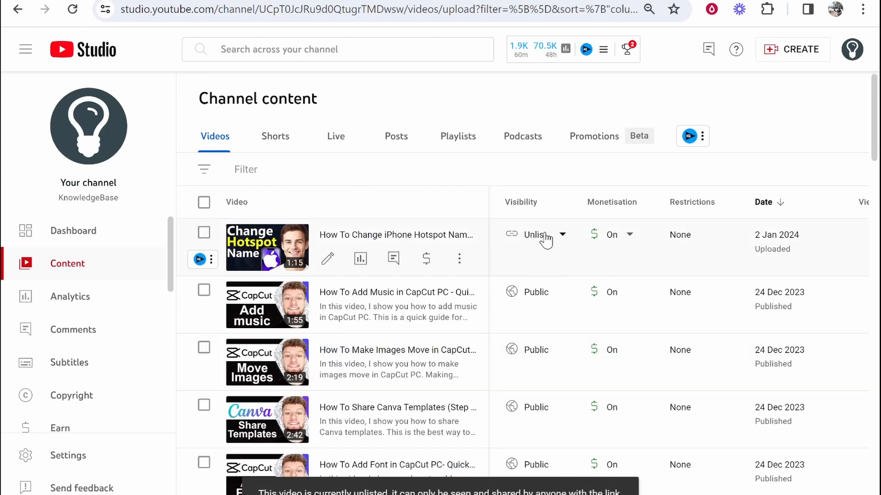
mouse_move(514, 235)
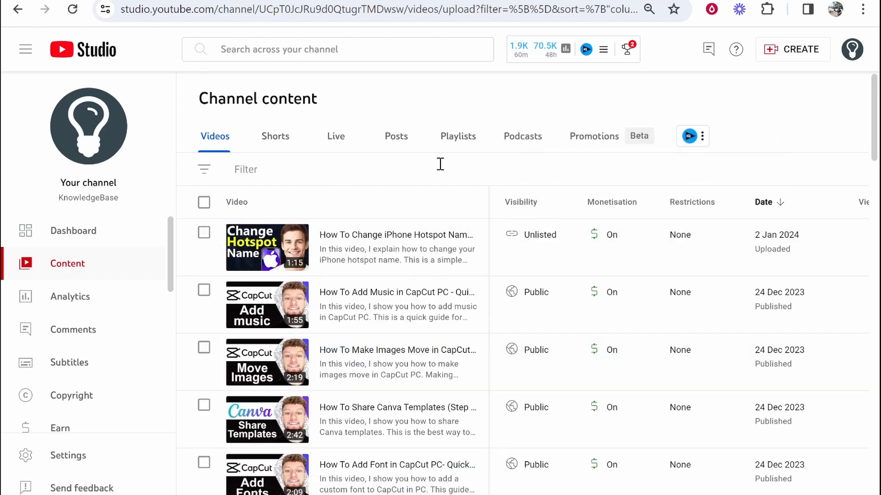